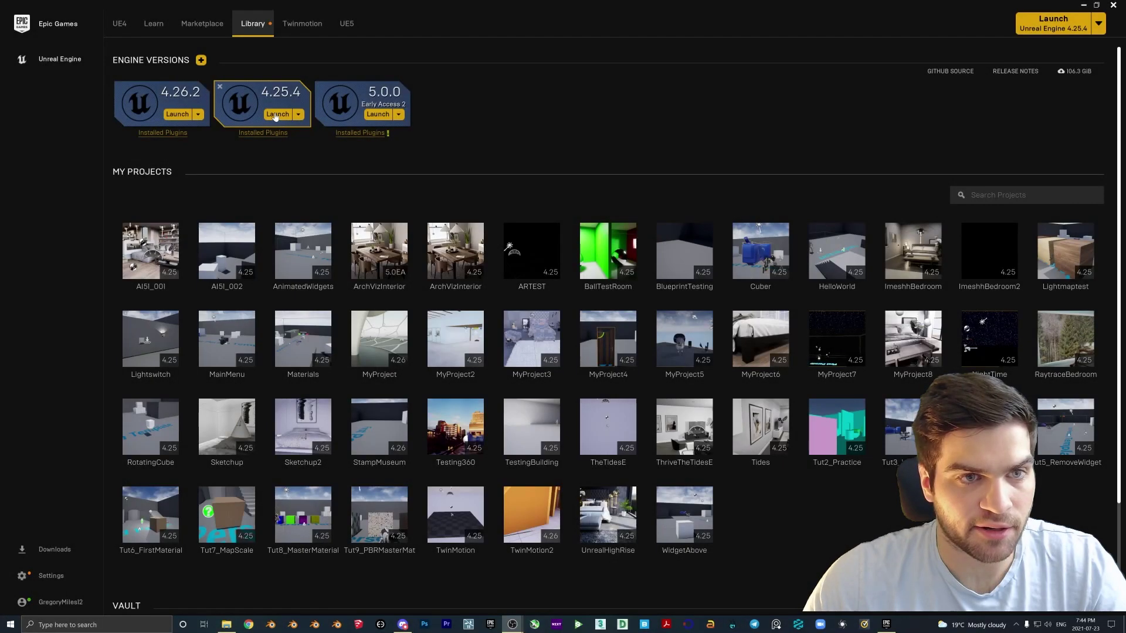
# Launch Unreal Engine 4.25.4 and start a new Games project from the First Person template
pyautogui.click(275, 115)
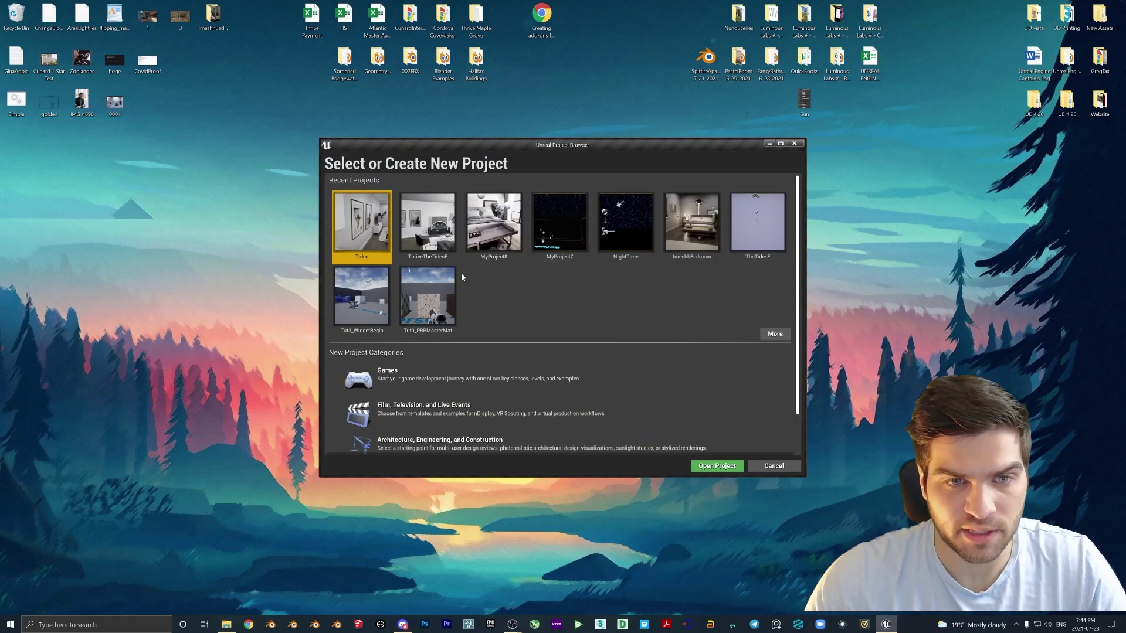
pyautogui.click(580, 382)
pyautogui.click(680, 465)
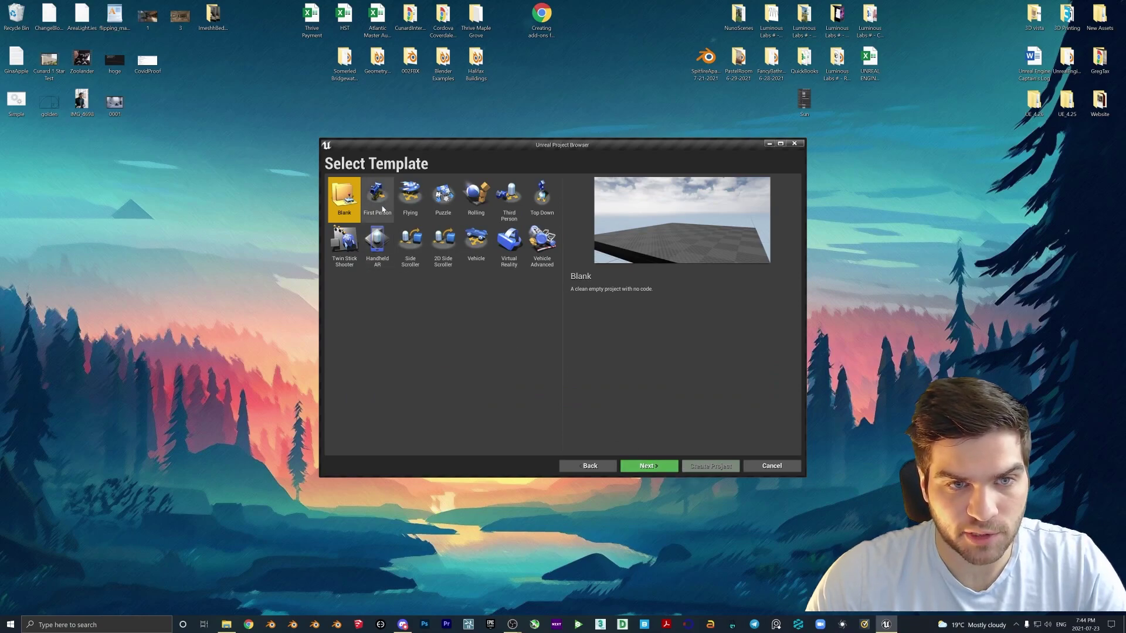
pyautogui.click(377, 198)
pyautogui.click(648, 466)
# Name the new project Tut10_GlossMap and create it with the default project settings
pyautogui.click(656, 436)
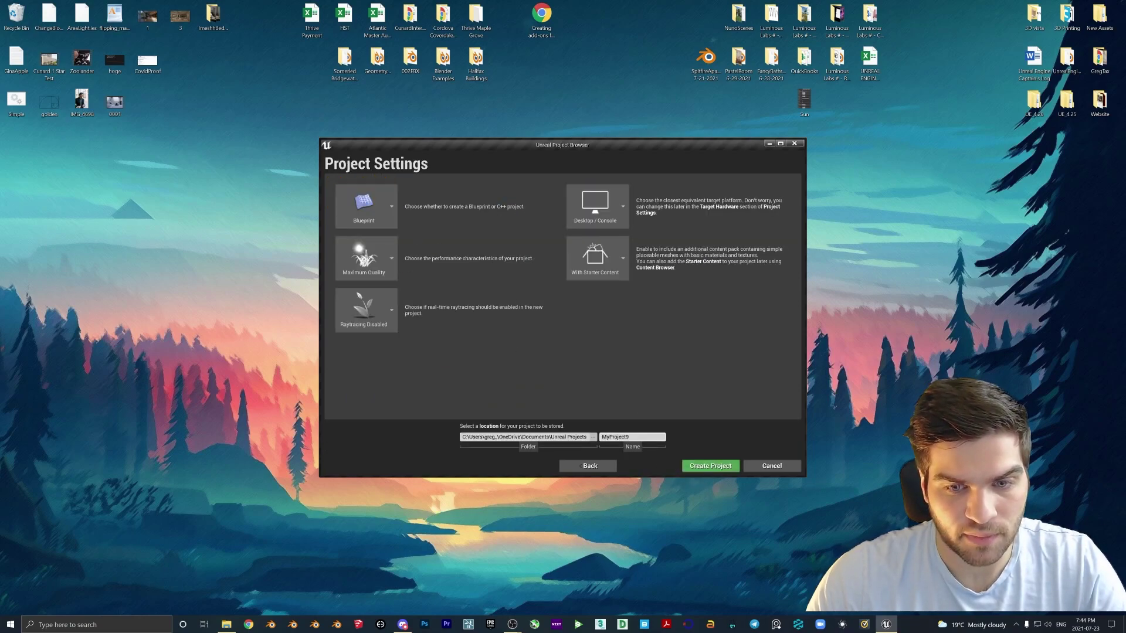
pyautogui.write('Tut10_GlossMap')
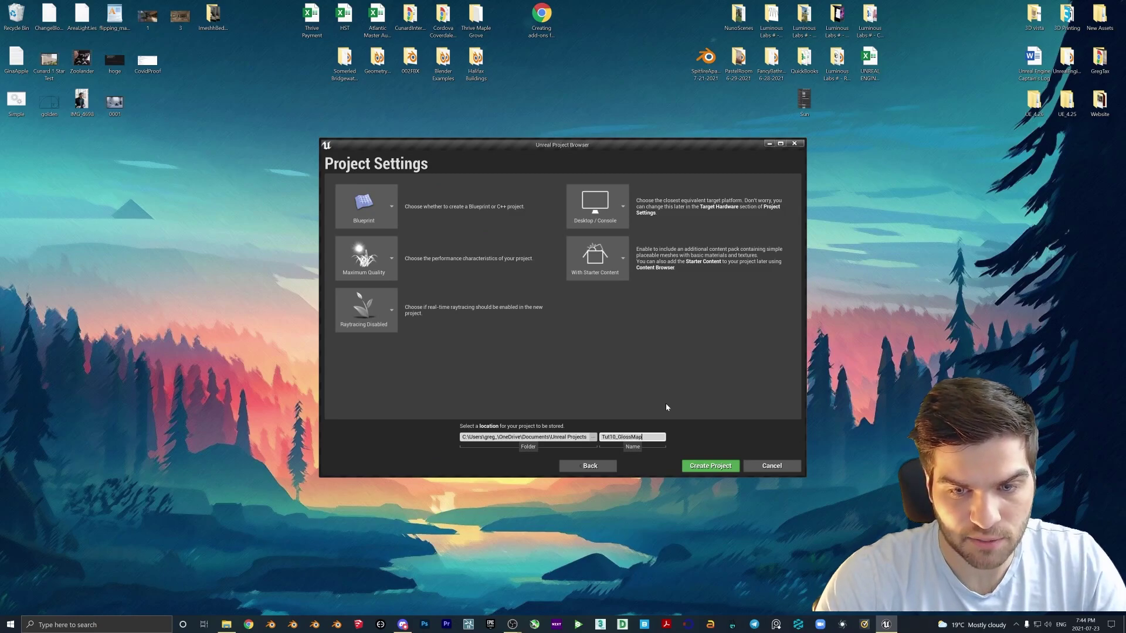
pyautogui.press('Return')
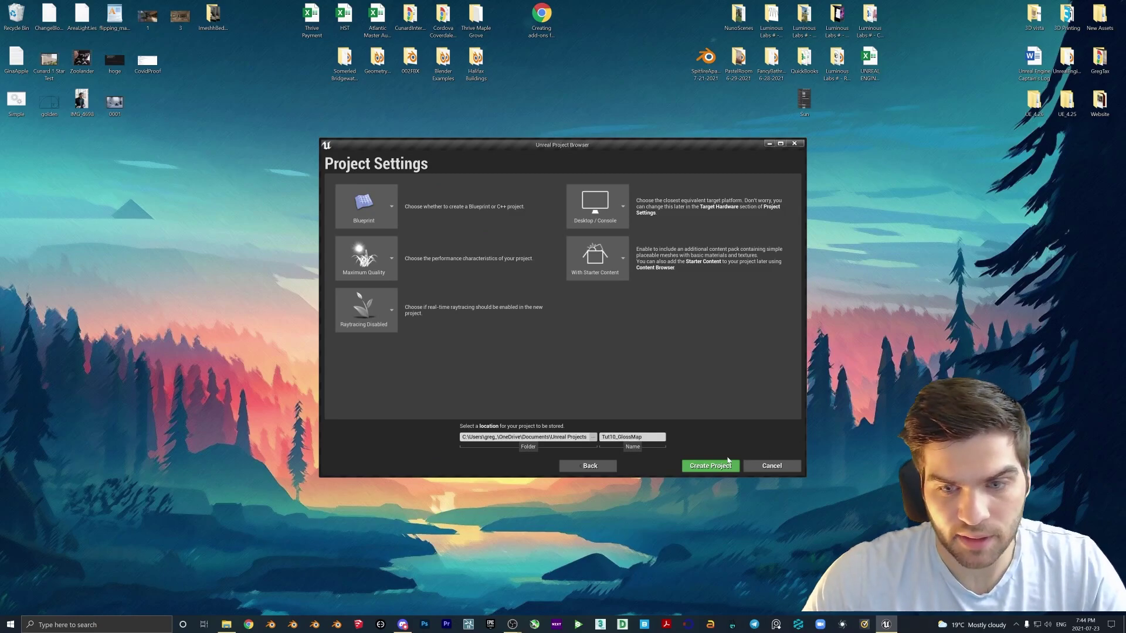
pyautogui.click(710, 465)
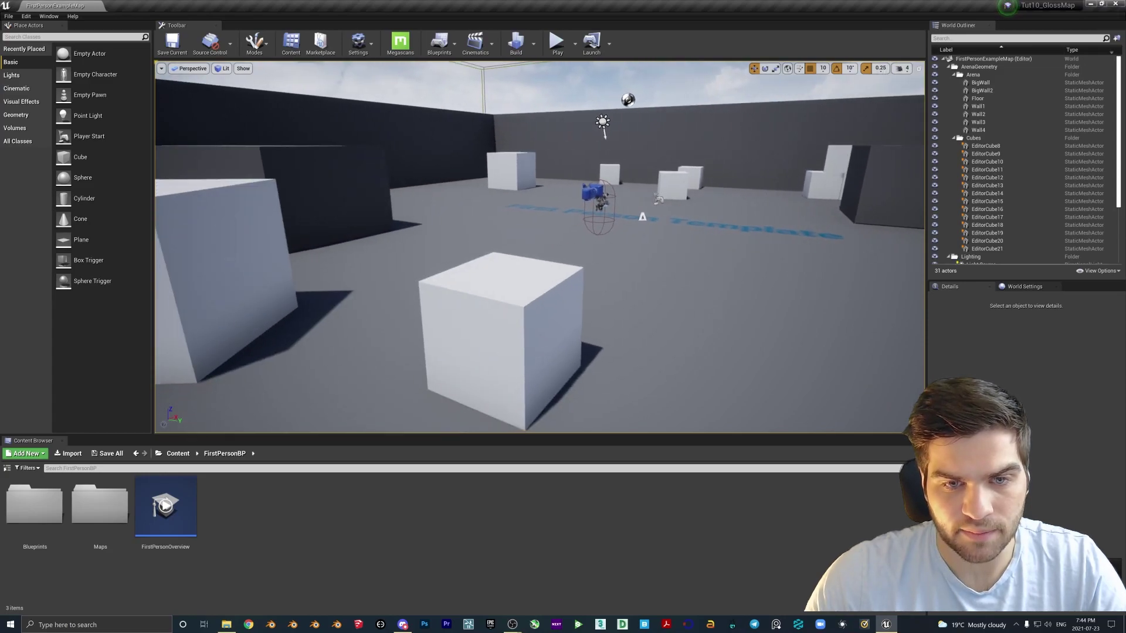
# Move the large foreground cube across the arena floor to the blue template lettering, beside the player start
pyautogui.click(511, 329)
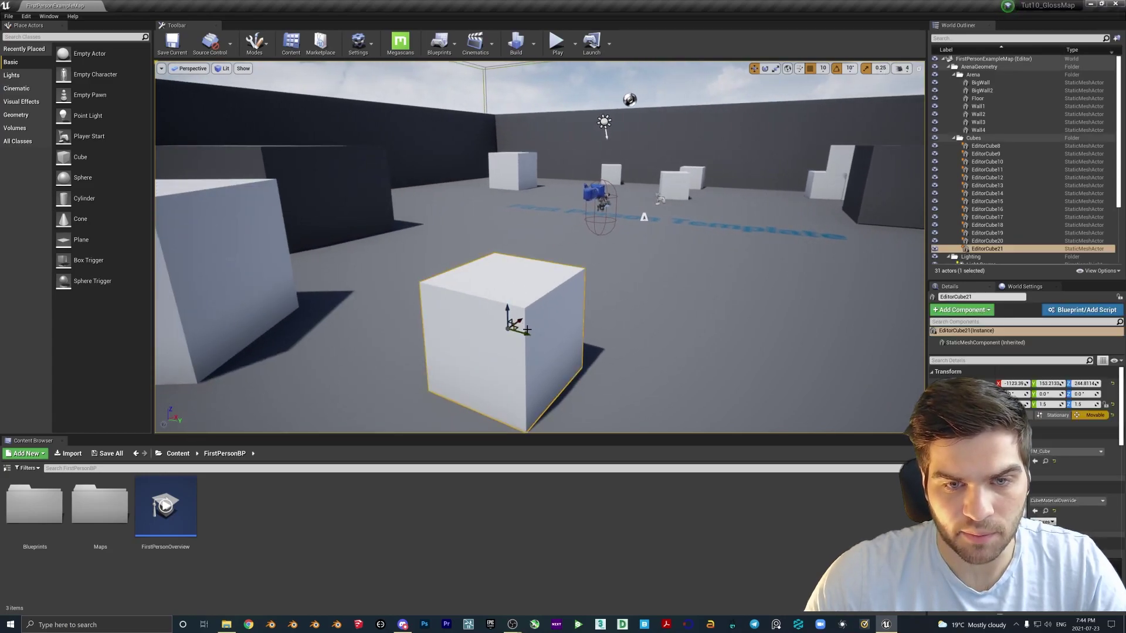
pyautogui.moveTo(516, 322); pyautogui.dragTo(649, 217)
pyautogui.moveTo(630, 213)
pyautogui.mouseDown(button='right')
pyautogui.moveTo(762, 216)
pyautogui.moveTo(648, 223)
pyautogui.mouseUp(button='right')
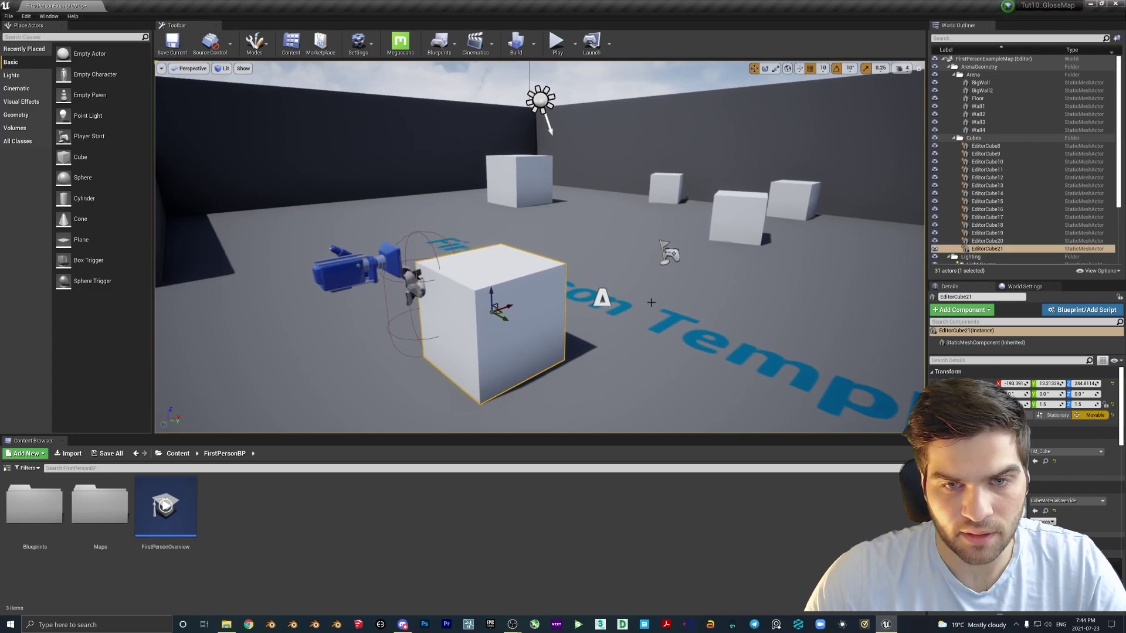
pyautogui.moveTo(509, 307); pyautogui.dragTo(569, 286)
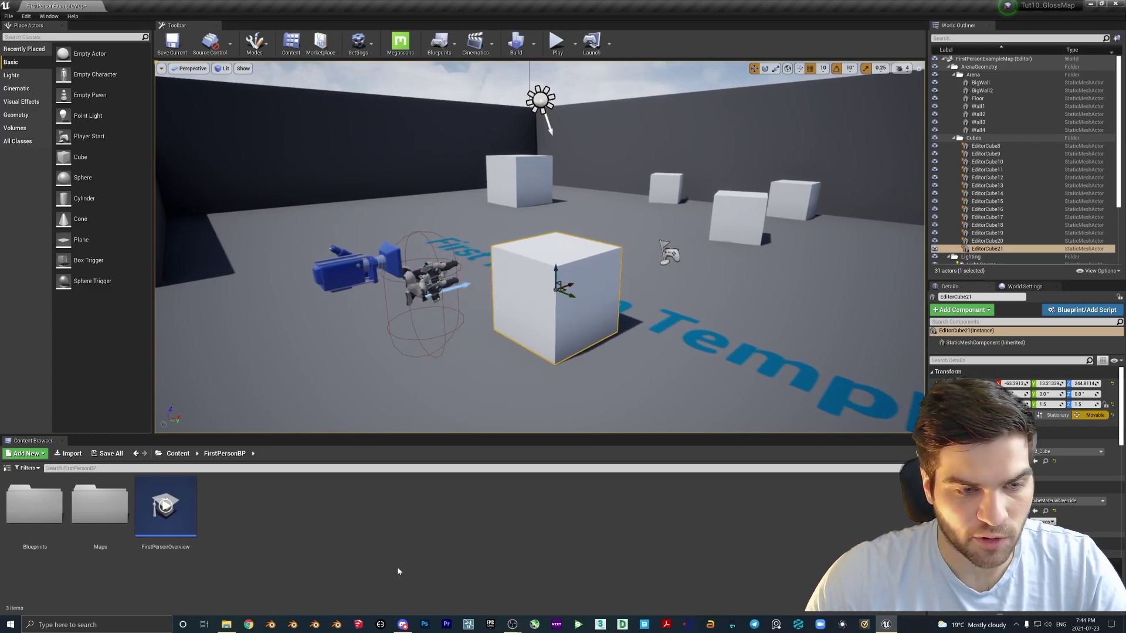
# Create a new material named GlossMaterial in the FirstPersonBP folder
pyautogui.rightClick(268, 506)
pyautogui.click(298, 307)
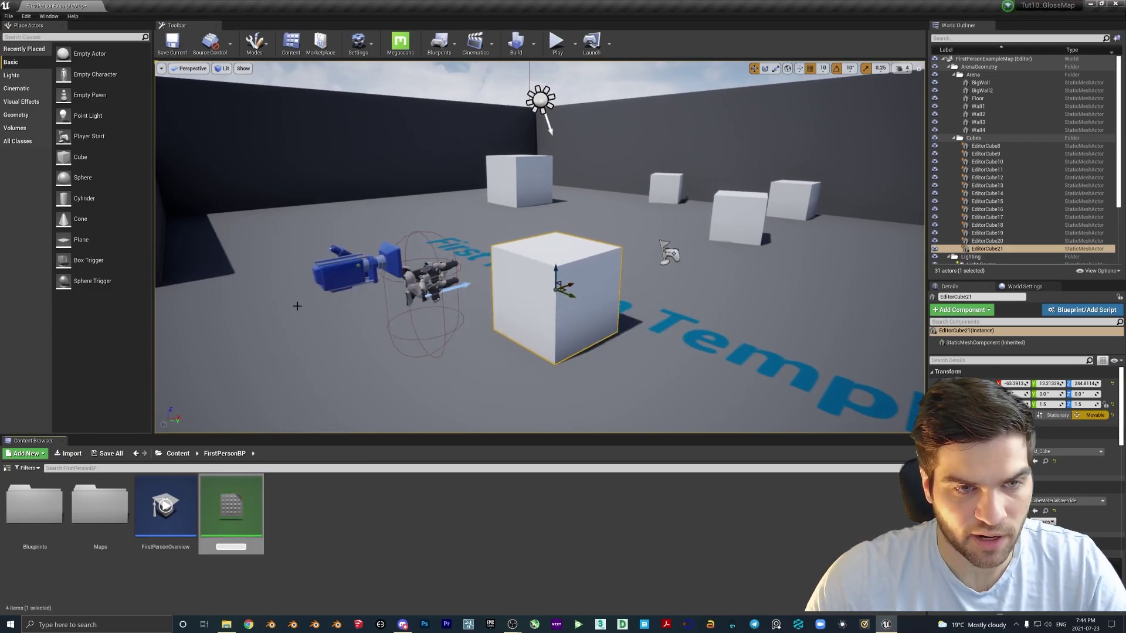
pyautogui.write('GlossMaterial')
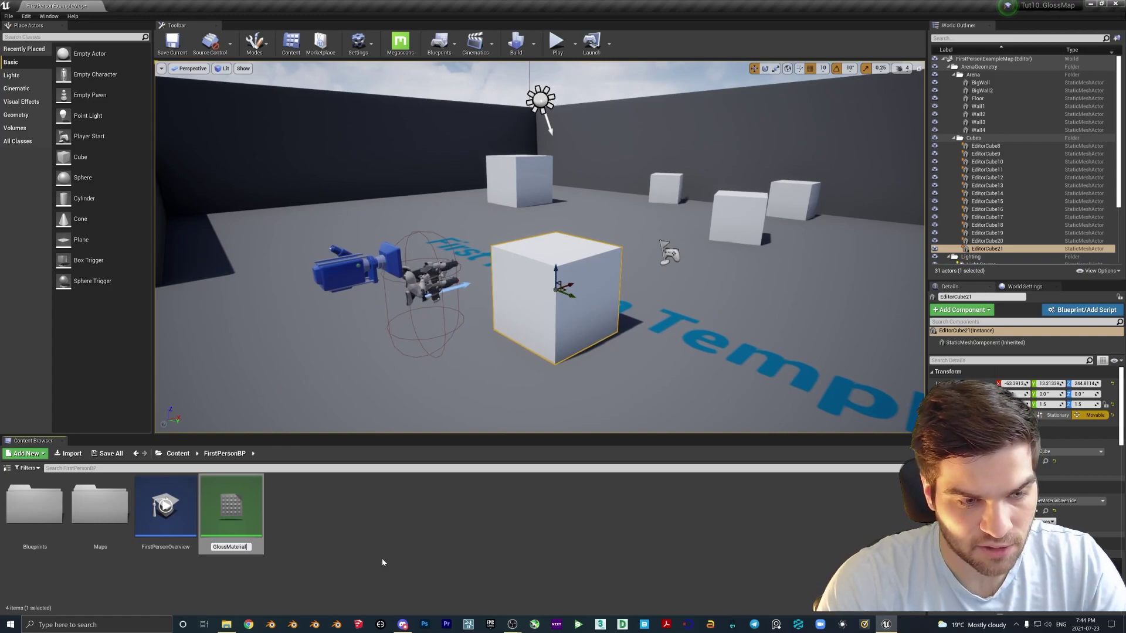
pyautogui.press('Return')
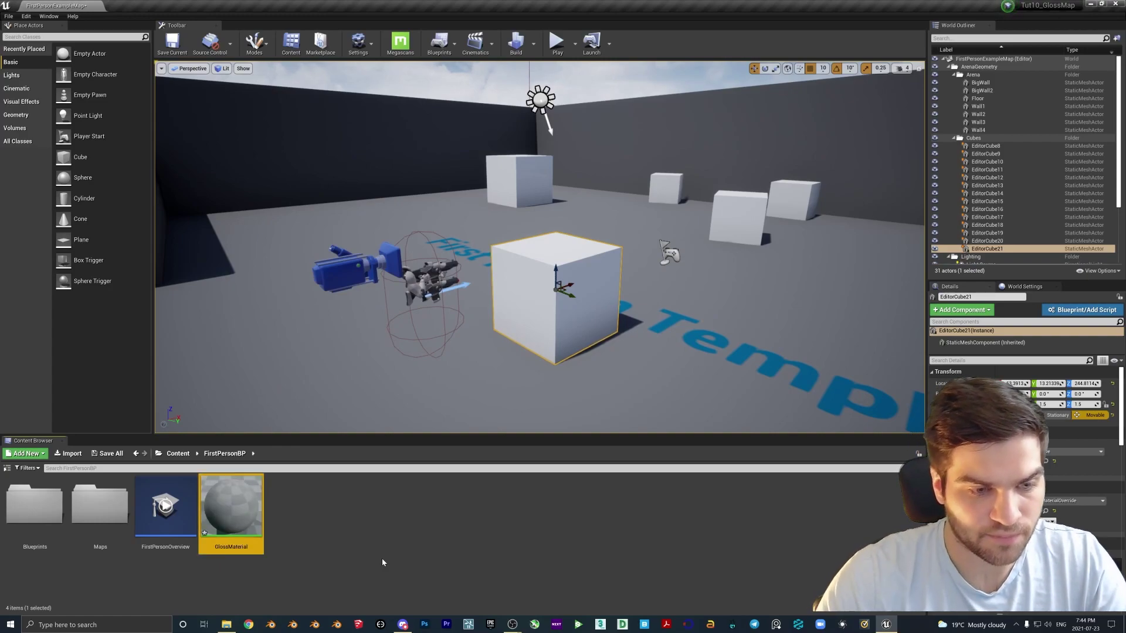
# Import the COL_VAR1_4K, GLOSS_4K and NRM_4K images of PlasticScuffed001 from its 4K folder into the FirstPersonBP folder
pyautogui.click(226, 625)
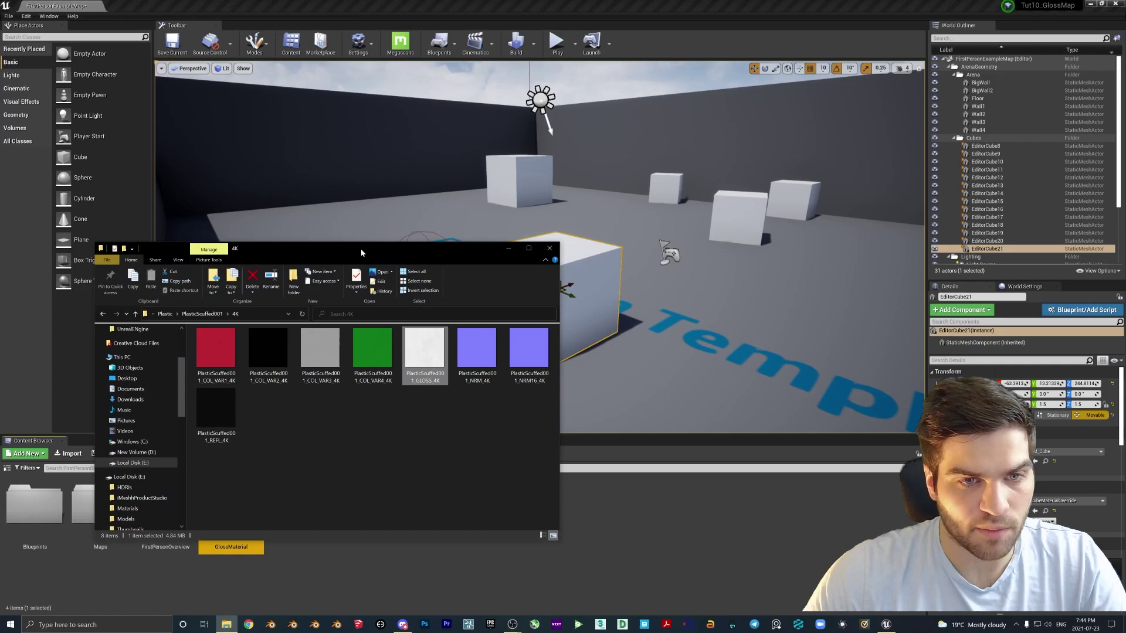
pyautogui.moveTo(429, 249); pyautogui.dragTo(656, 142)
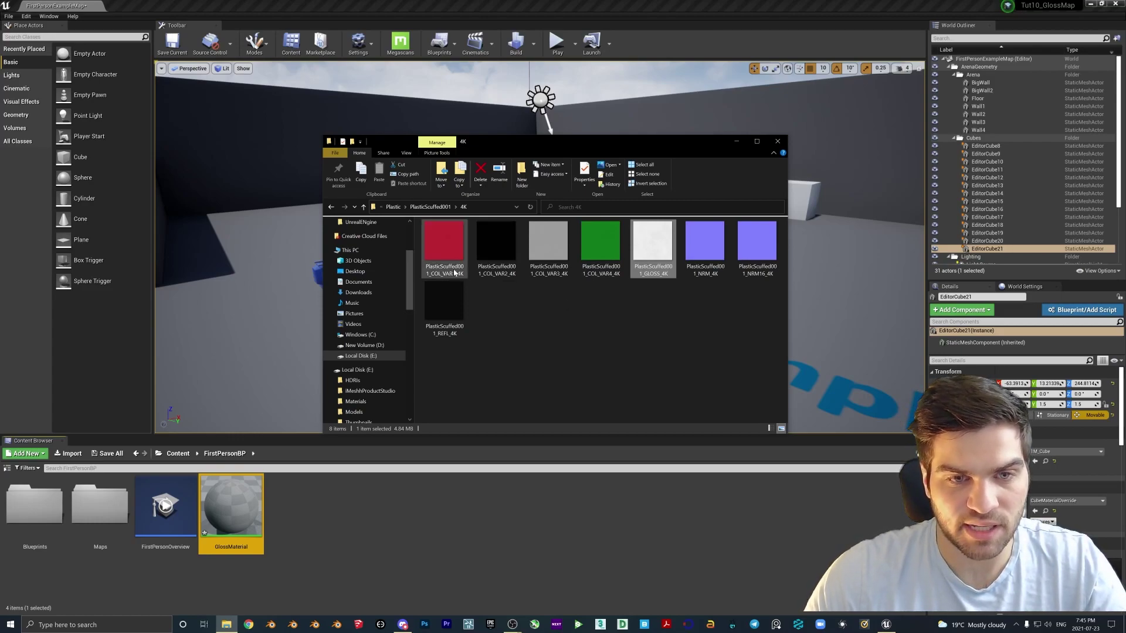
pyautogui.moveTo(455, 272)
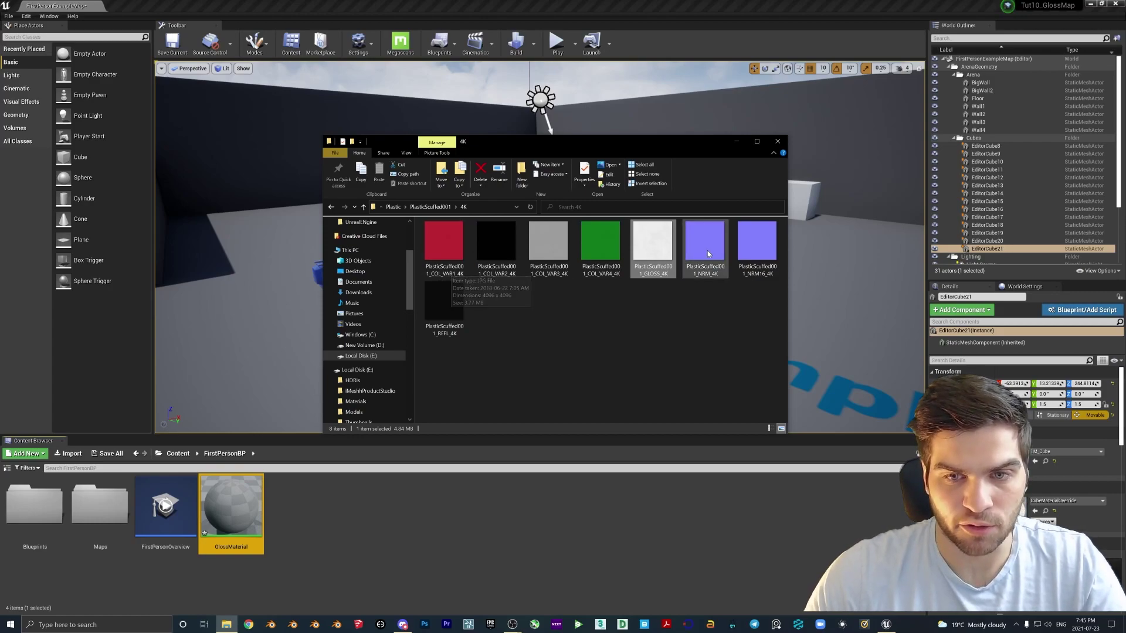
pyautogui.keyDown('ctrl'); pyautogui.click(440, 256); pyautogui.keyUp('ctrl')
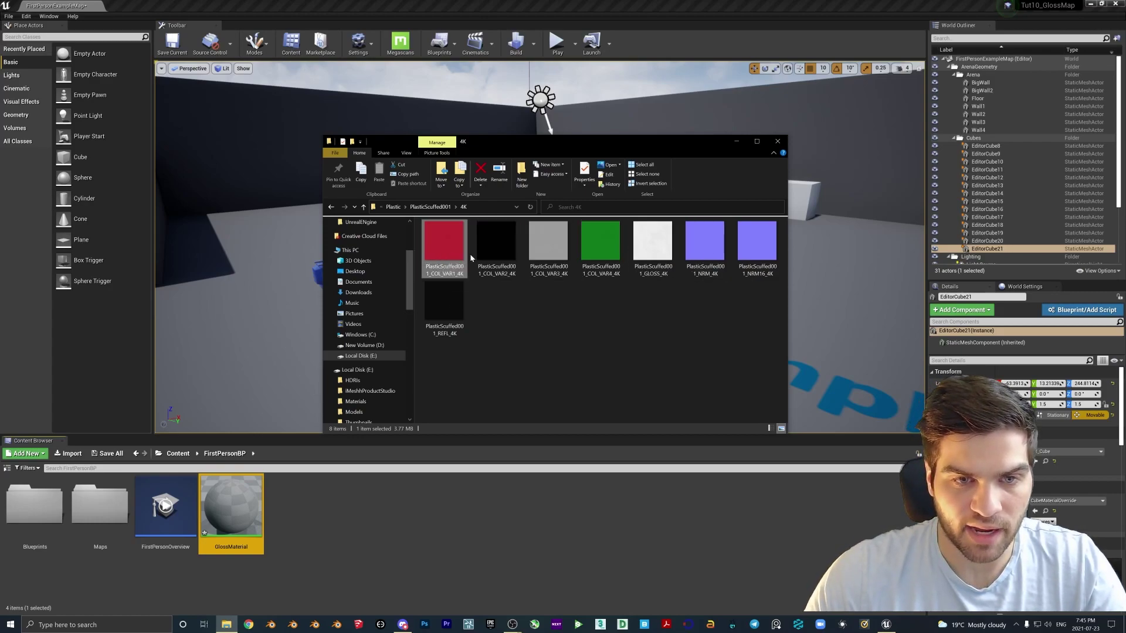
pyautogui.keyDown('ctrl'); pyautogui.click(705, 243); pyautogui.keyUp('ctrl')
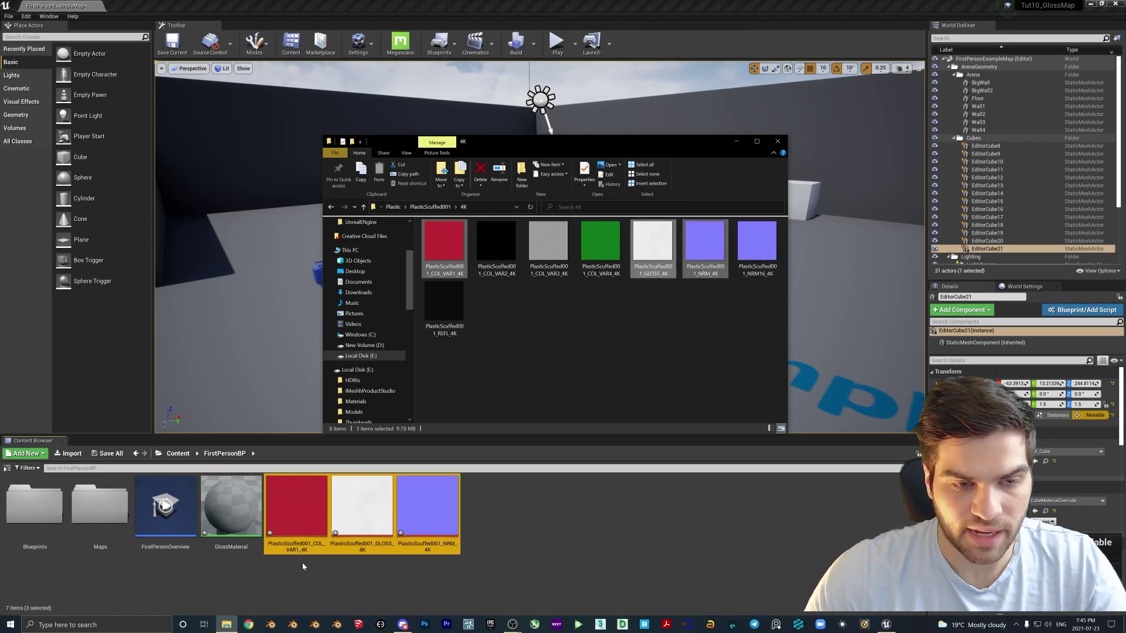
pyautogui.click(737, 141)
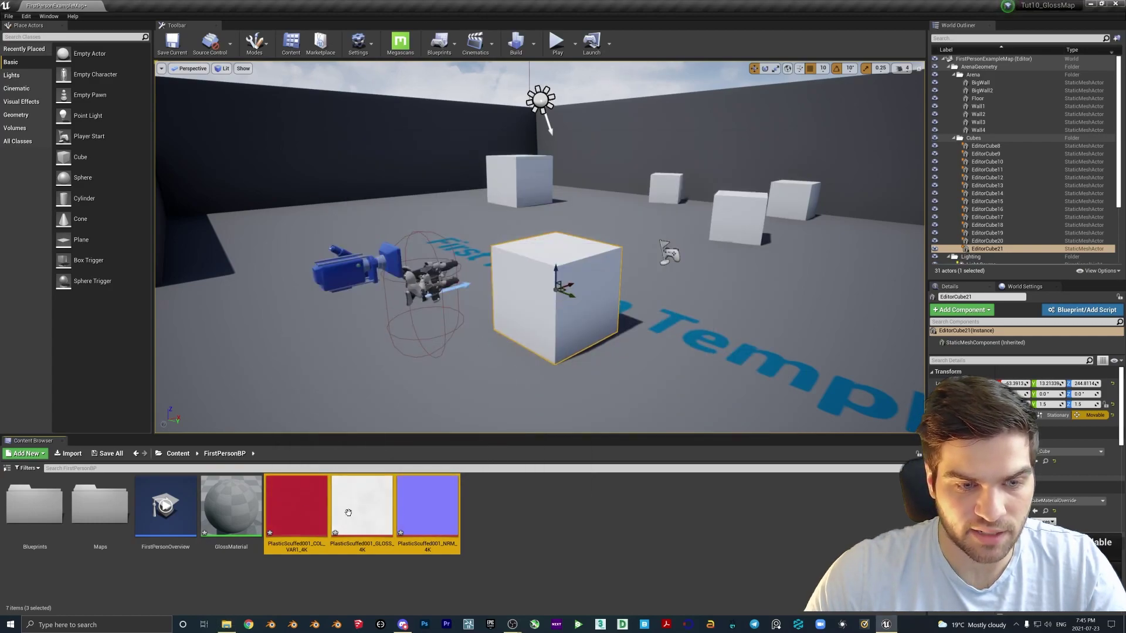
# Save the three imported PlasticScuffed001 textures and the GlossMaterial asset
pyautogui.rightClick(364, 523)
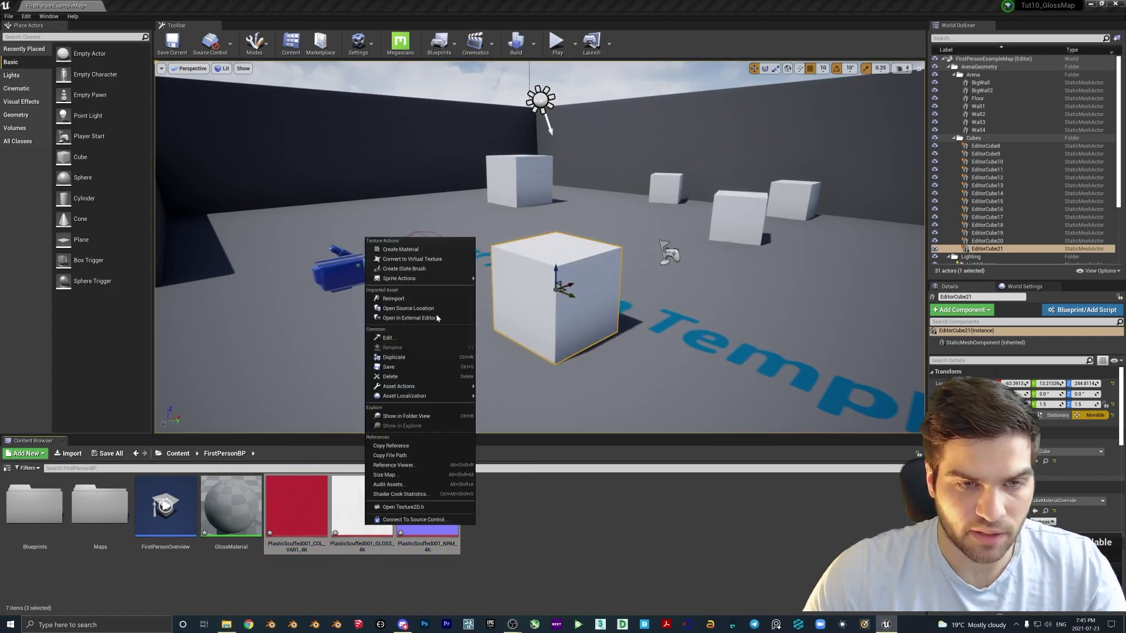
pyautogui.click(407, 367)
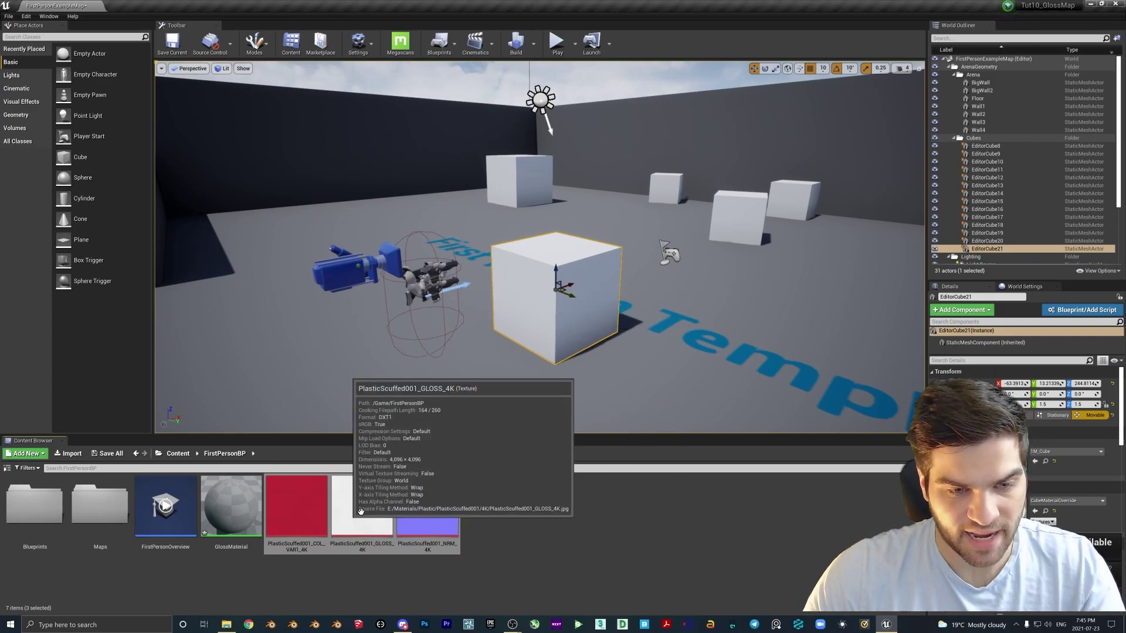
pyautogui.click(428, 538)
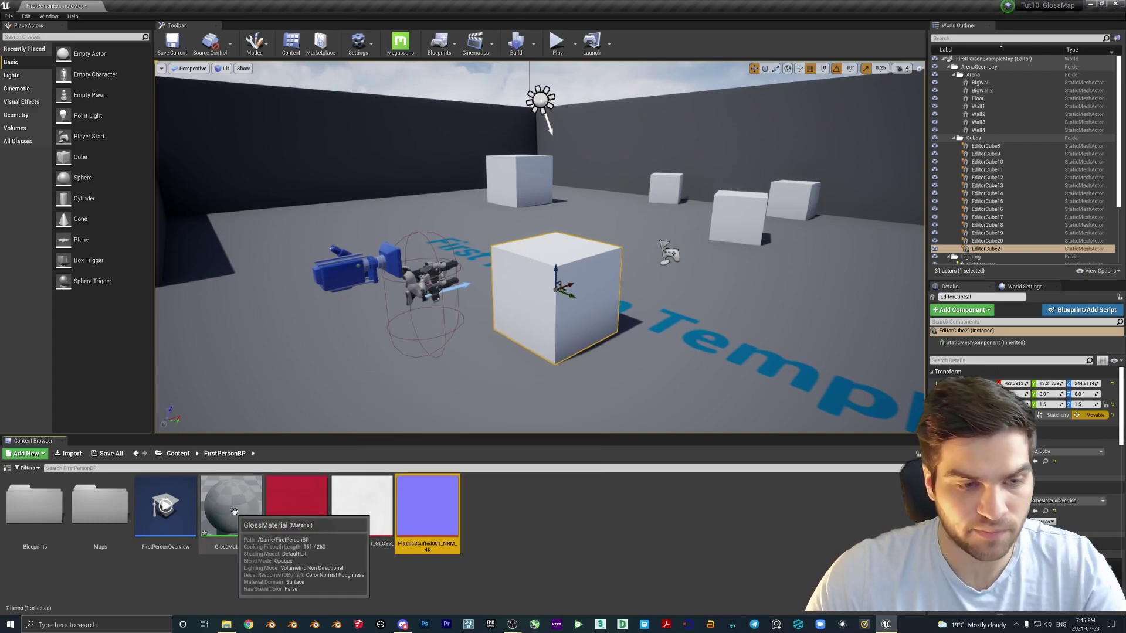
pyautogui.rightClick(231, 509)
pyautogui.click(261, 353)
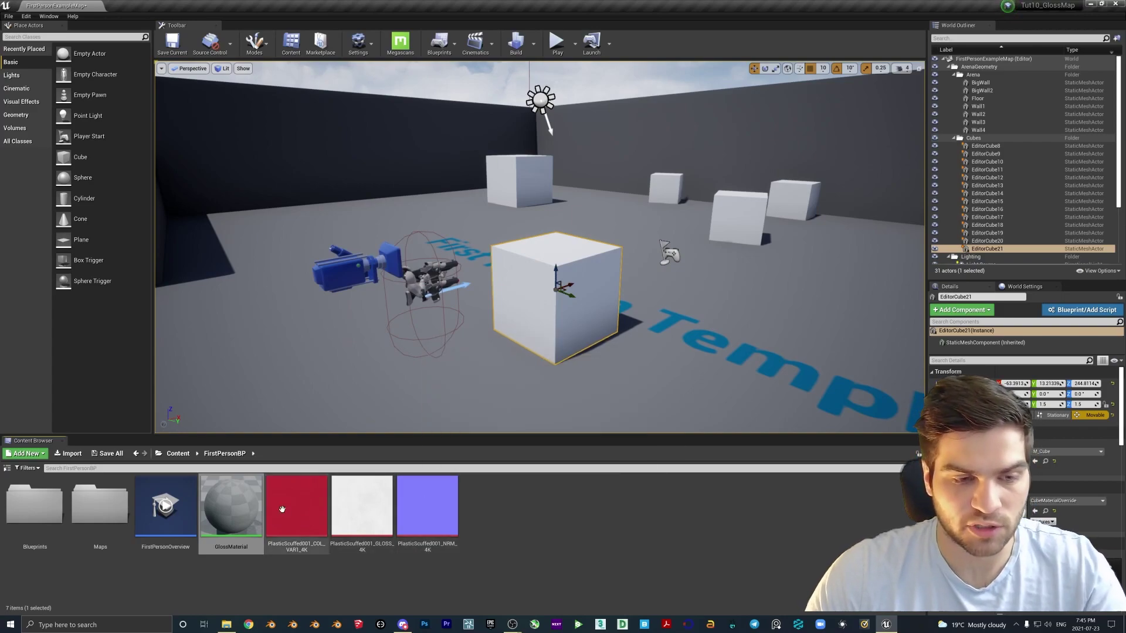
# Open GlossMaterial for editing and add the color, gloss and normal textures to its graph as Texture Sample nodes
pyautogui.click(243, 507)
pyautogui.doubleClick(244, 507)
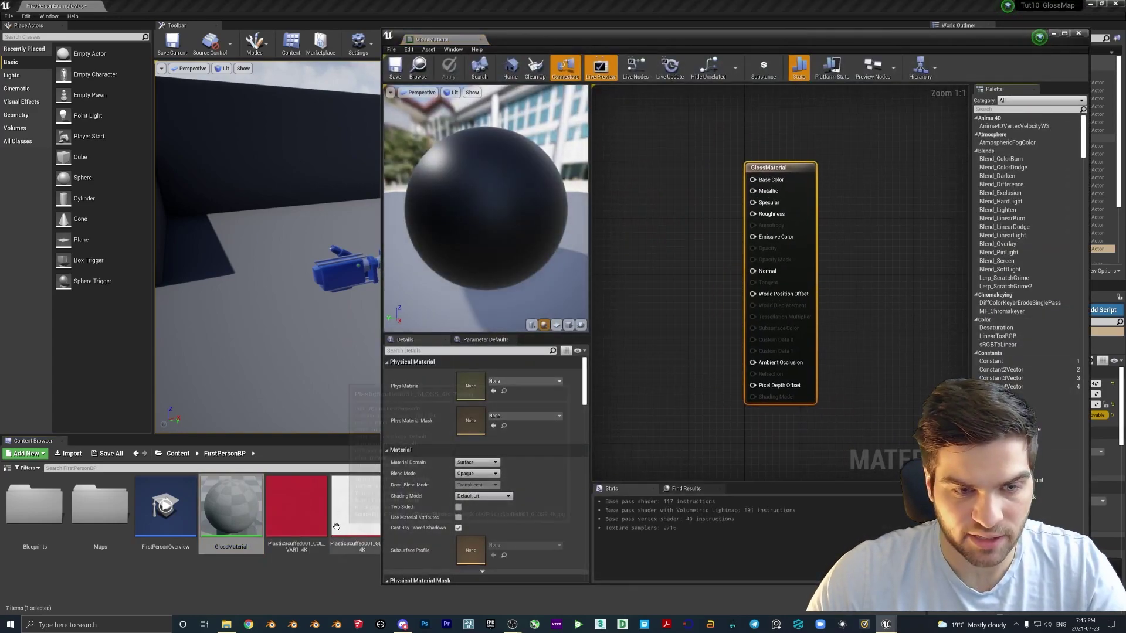
pyautogui.click(297, 507)
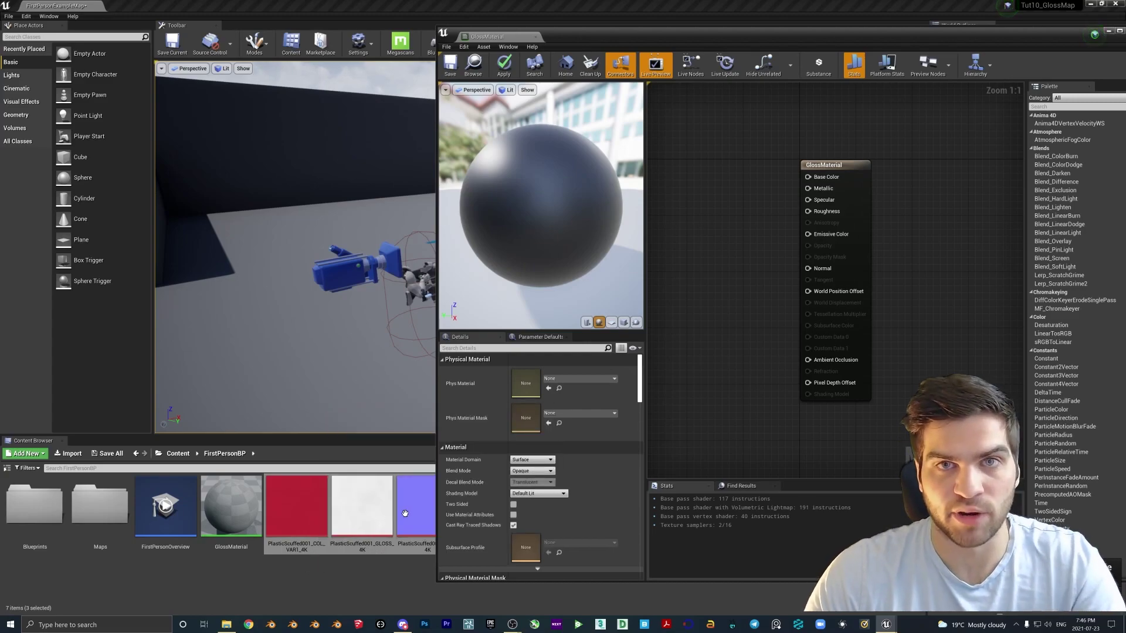
pyautogui.moveTo(404, 514); pyautogui.dragTo(695, 132)
# Spread out the three Texture Sample nodes and connect the gloss texture's RGB output to Base Color
pyautogui.moveTo(730, 231); pyautogui.dragTo(682, 237)
pyautogui.moveTo(750, 247); pyautogui.dragTo(685, 370)
pyautogui.scroll(-1, 750, 202)
pyautogui.moveTo(764, 242); pyautogui.dragTo(834, 271, button='right')
pyautogui.moveTo(779, 229); pyautogui.dragTo(681, 133)
pyautogui.moveTo(772, 280); pyautogui.dragTo(753, 212)
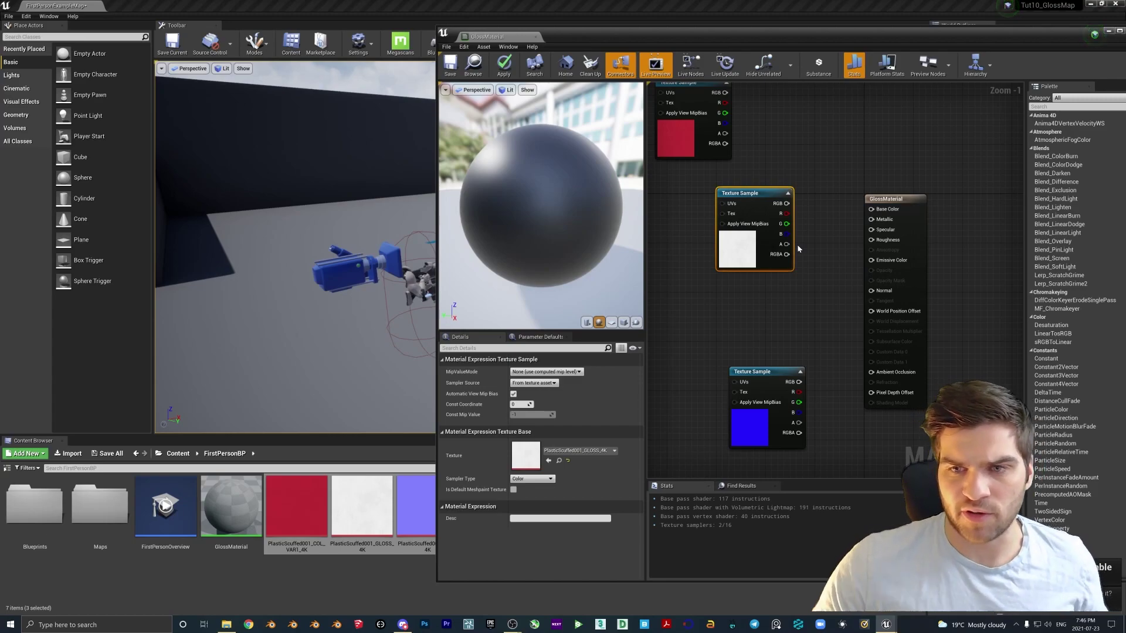
pyautogui.moveTo(782, 205); pyautogui.dragTo(874, 209)
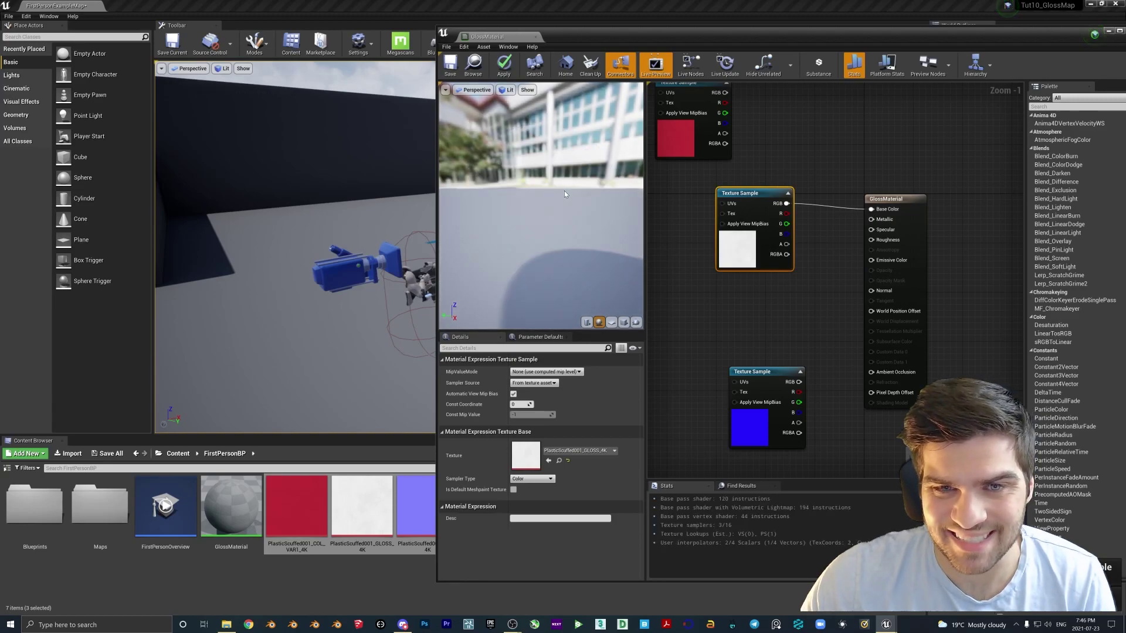
pyautogui.moveTo(563, 193); pyautogui.dragTo(523, 197)
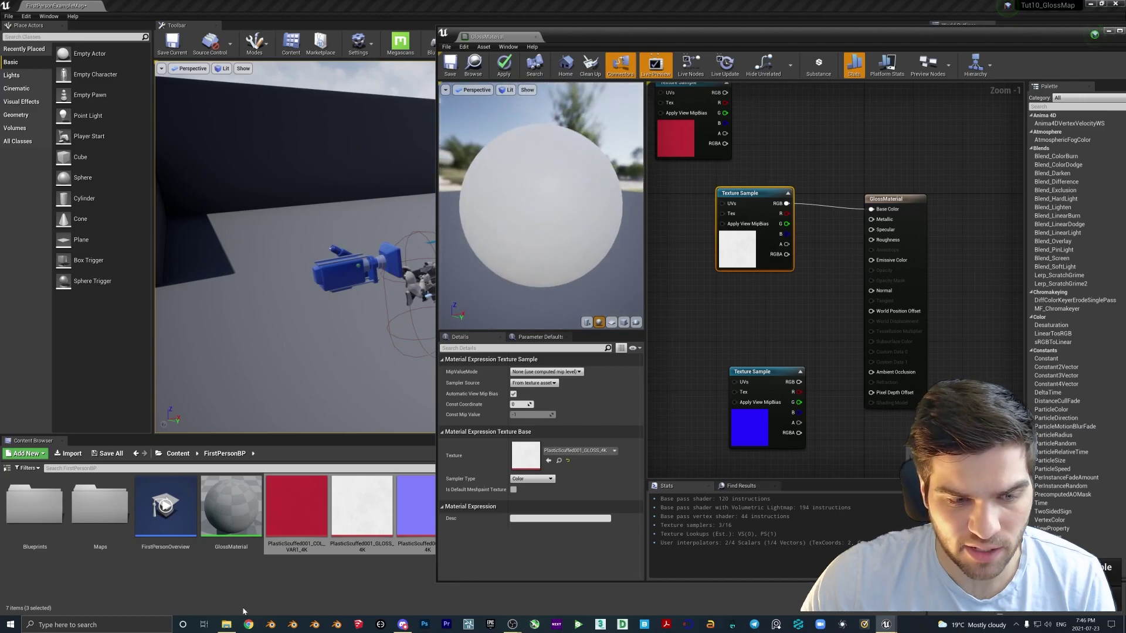
# Examine the source image PlasticScuffed001_GLOSS_4K up close in the photo viewer for its scuffs and grey tones
pyautogui.click(226, 624)
pyautogui.doubleClick(652, 246)
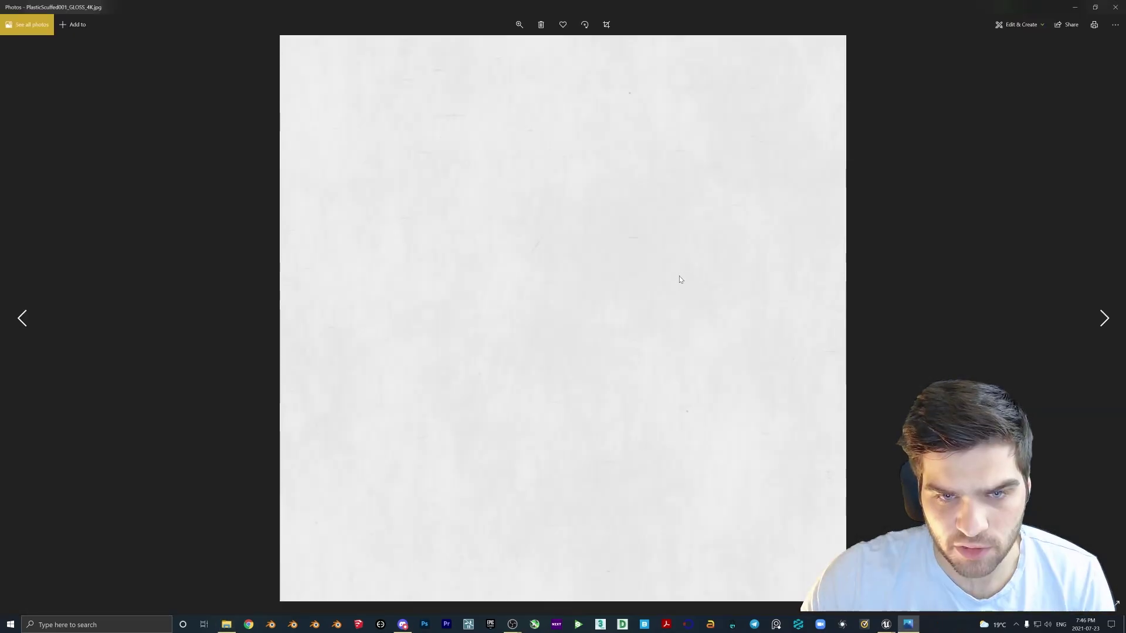
pyautogui.scroll(2, 553, 312)
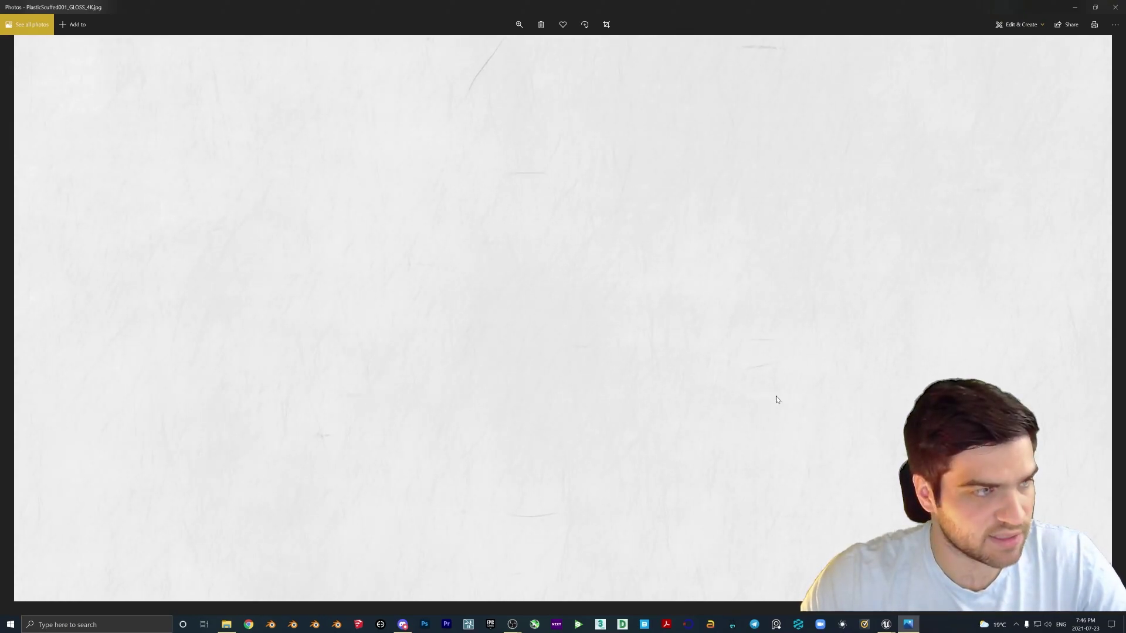
pyautogui.scroll(-2, 555, 357)
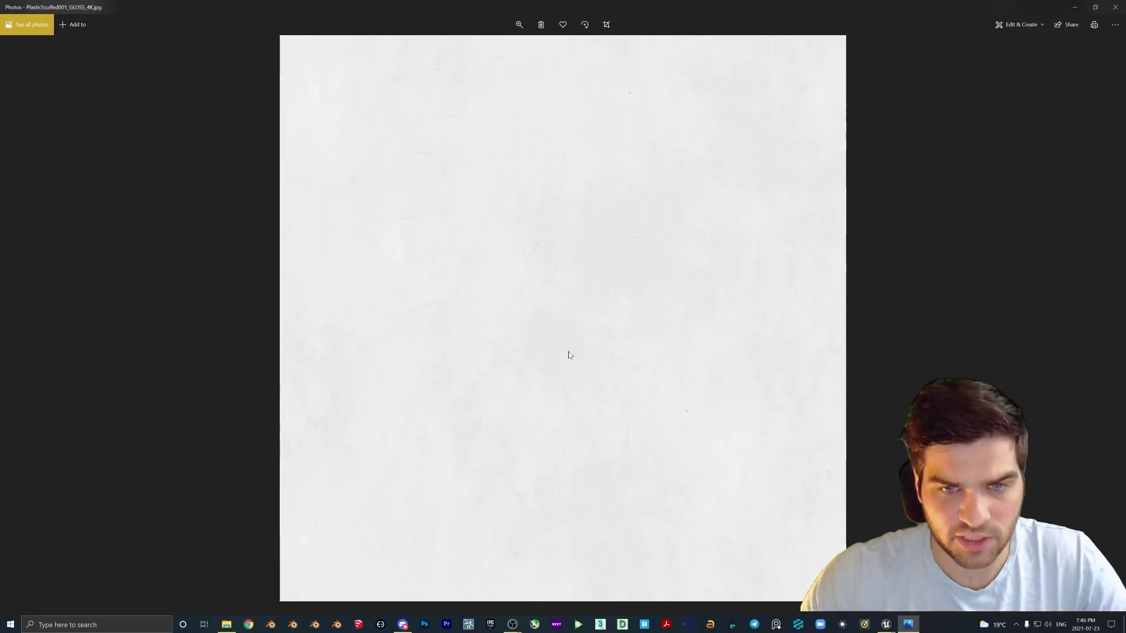
pyautogui.click(1115, 7)
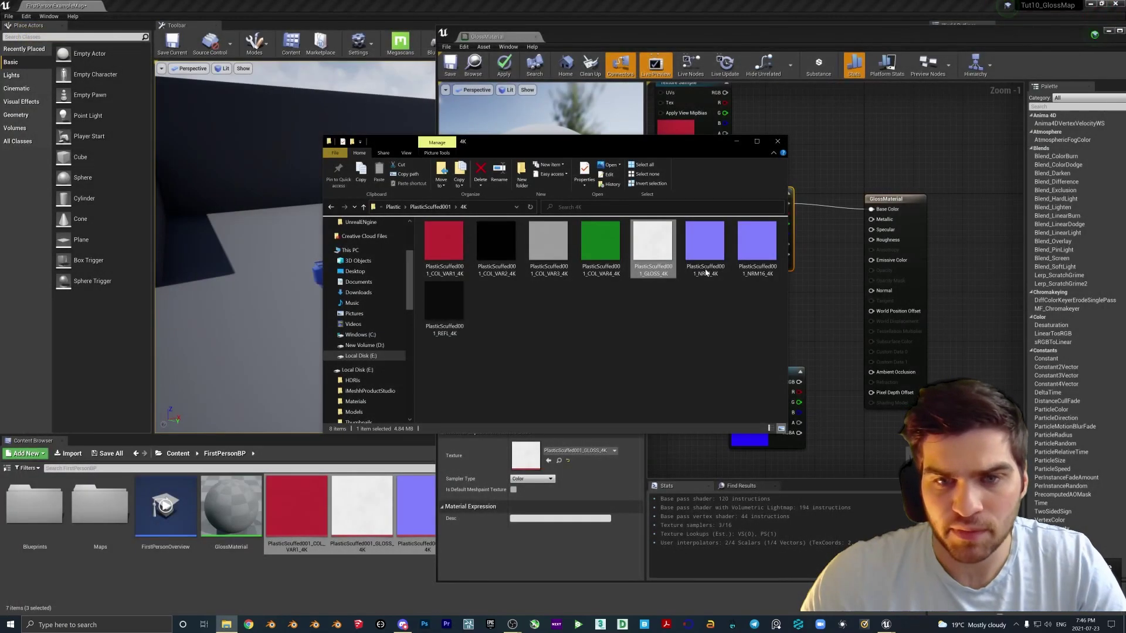
# Reposition the gloss Texture Sample node and also connect its RGB output to the material's Roughness input
pyautogui.click(803, 309)
pyautogui.moveTo(804, 308); pyautogui.dragTo(762, 327, button='right')
pyautogui.moveTo(690, 267)
pyautogui.mouseDown()
pyautogui.moveTo(651, 262)
pyautogui.moveTo(672, 261)
pyautogui.mouseUp()
pyautogui.moveTo(726, 217); pyautogui.dragTo(861, 255)
pyautogui.click(832, 251)
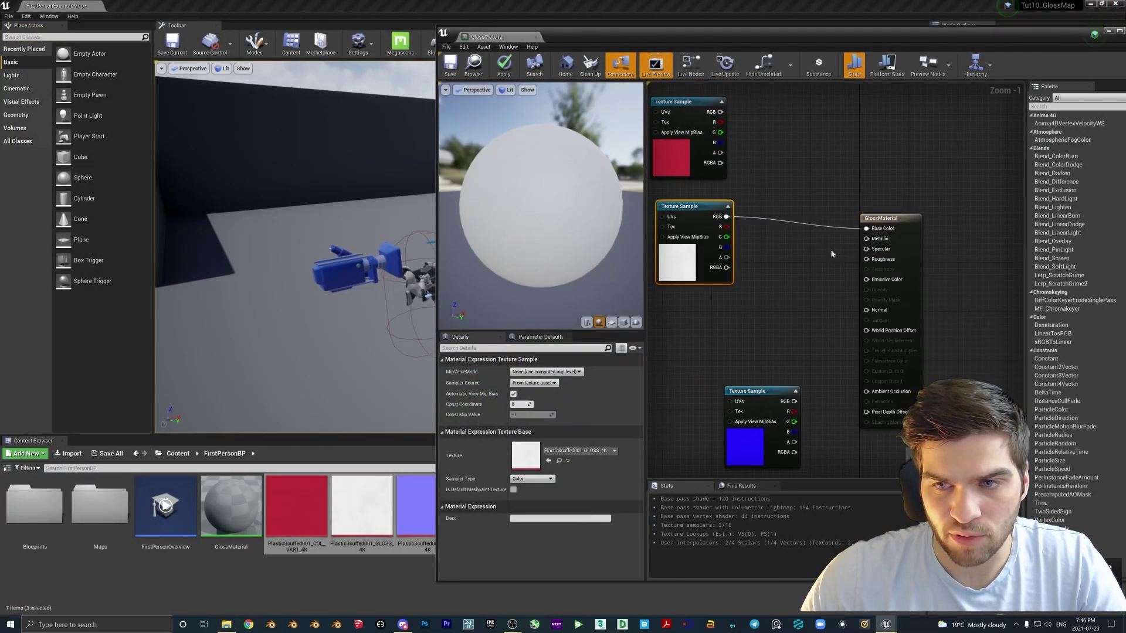
pyautogui.rightClick(868, 228)
pyautogui.click(787, 230)
pyautogui.moveTo(727, 217); pyautogui.dragTo(866, 259)
# Inspect the material preview sphere from different distances and angles to judge how the gloss map affects roughness
pyautogui.scroll(-4, 540, 172)
pyautogui.scroll(8, 540, 173)
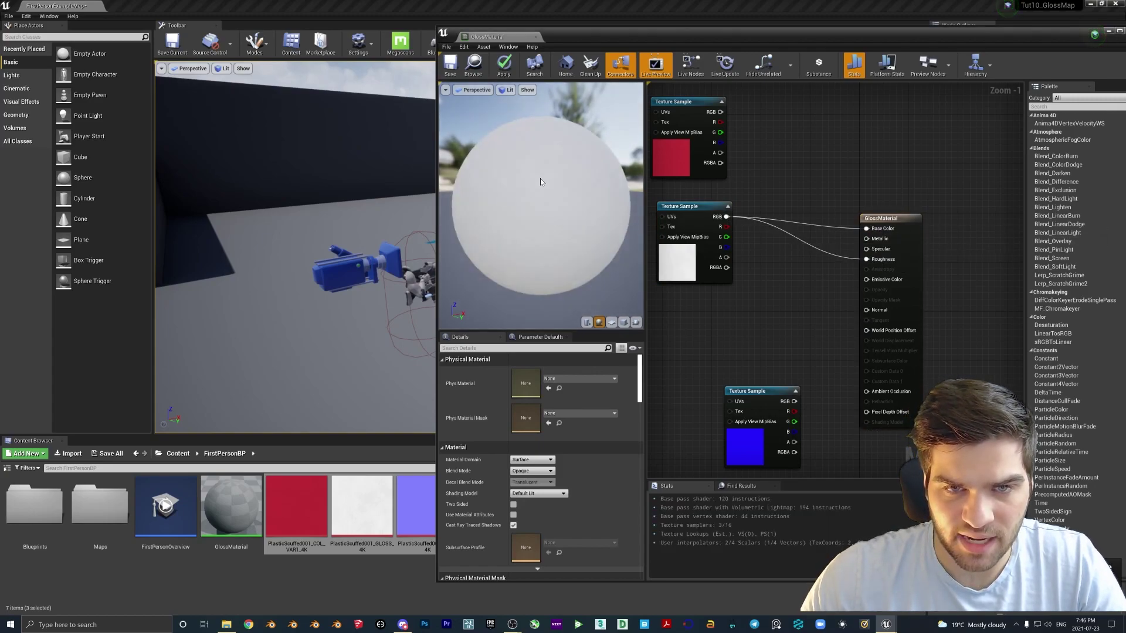
pyautogui.scroll(-8, 539, 182)
pyautogui.moveTo(539, 181)
pyautogui.mouseDown()
pyautogui.moveTo(529, 173)
pyautogui.moveTo(532, 202)
pyautogui.moveTo(554, 198)
pyautogui.moveTo(535, 195)
pyautogui.moveTo(554, 198)
pyautogui.moveTo(543, 199)
pyautogui.mouseUp()
pyautogui.scroll(5, 530, 181)
pyautogui.scroll(-2, 531, 198)
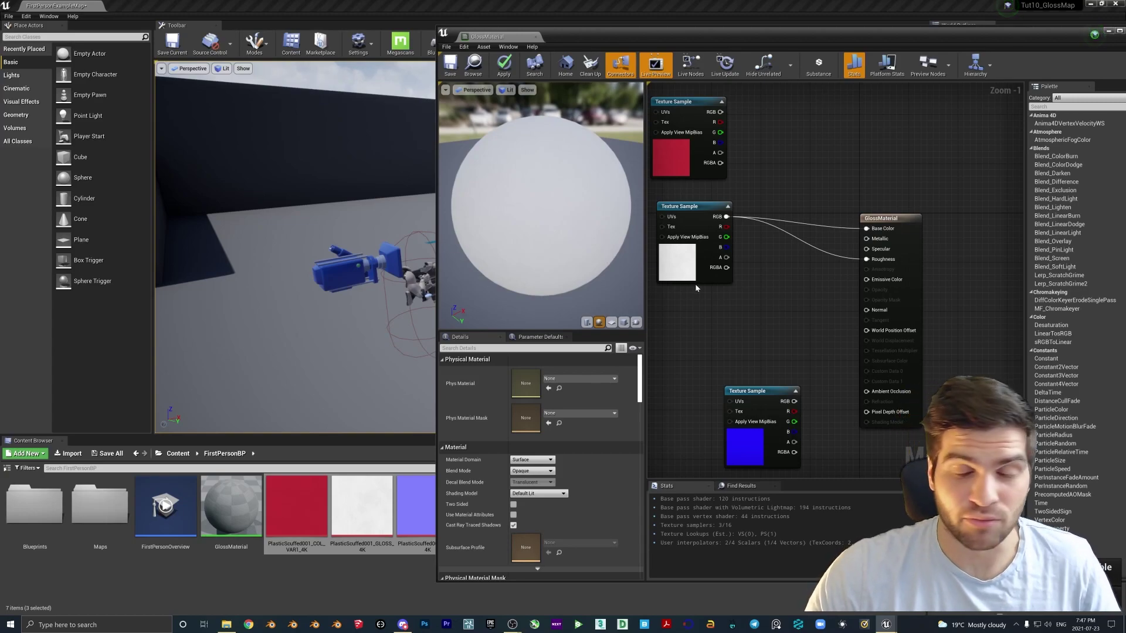
pyautogui.scroll(-1, 755, 288)
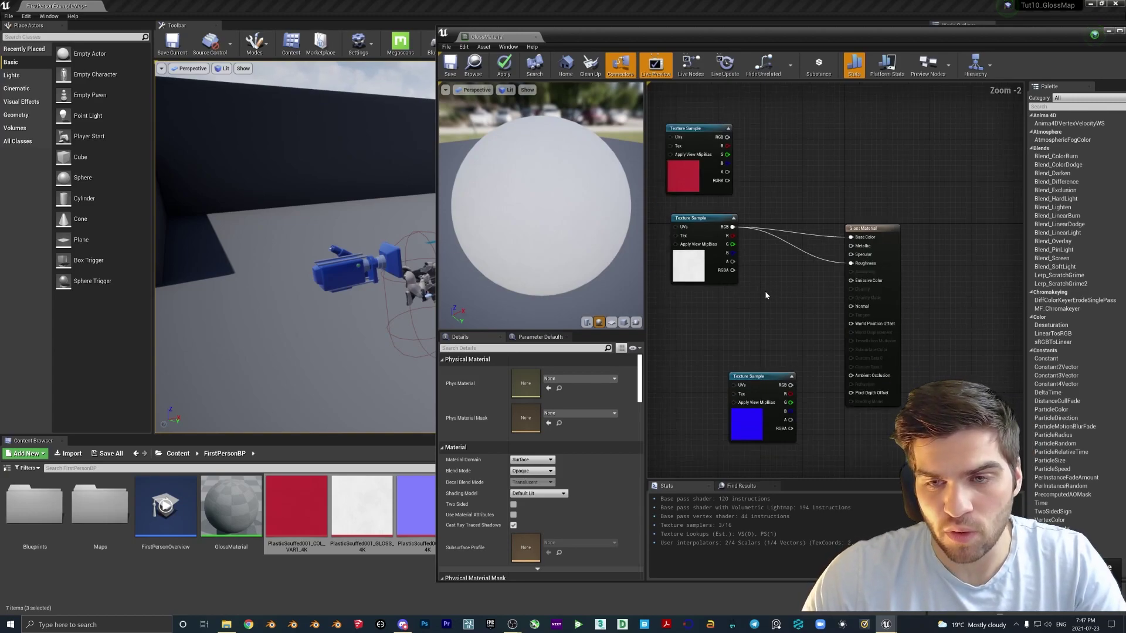
# Add a OneMinus node and wire it between the gloss texture's RGB output and the material's Roughness input
pyautogui.rightClick(765, 291)
pyautogui.write('1-x')
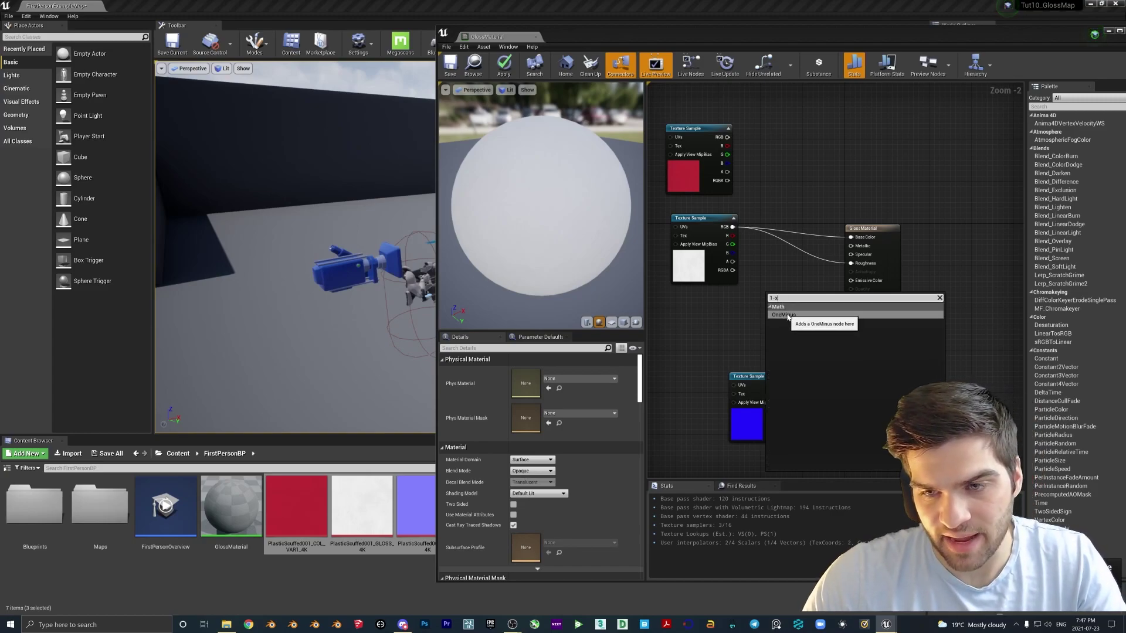
pyautogui.click(788, 316)
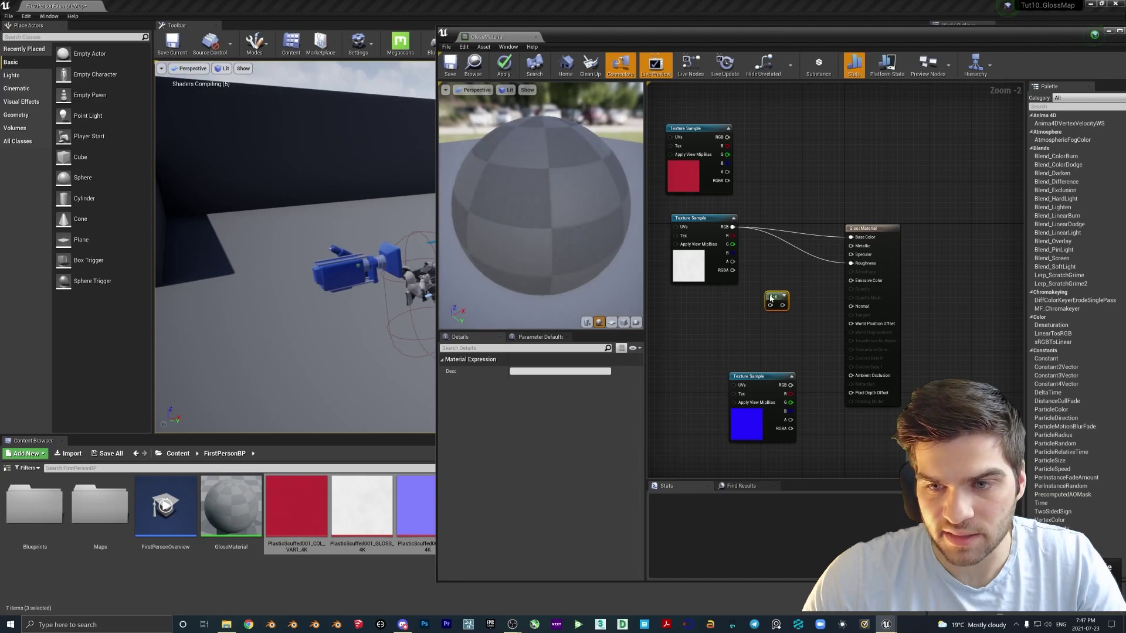
pyautogui.moveTo(775, 292); pyautogui.dragTo(800, 248)
pyautogui.moveTo(732, 227); pyautogui.dragTo(851, 263)
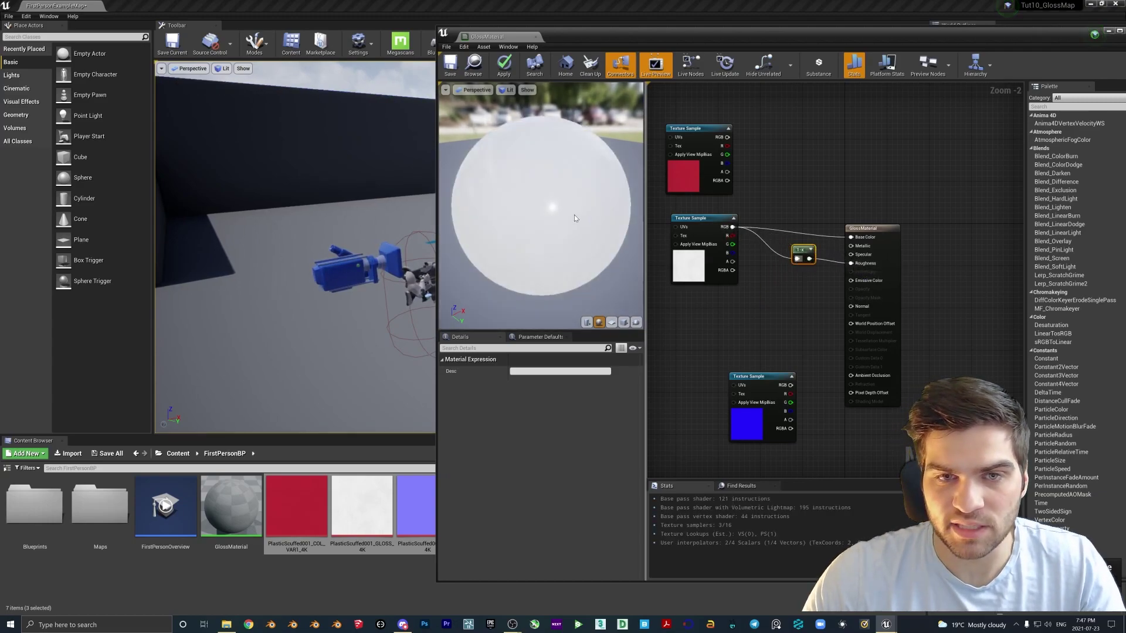
pyautogui.moveTo(530, 189); pyautogui.dragTo(563, 189)
pyautogui.scroll(-5, 530, 189)
pyautogui.scroll(3, 540, 200)
# Connect the red color texture's RGB output to Base Color in place of the gloss texture and check the preview sphere
pyautogui.moveTo(727, 137); pyautogui.dragTo(851, 237)
pyautogui.moveTo(557, 214)
pyautogui.mouseDown()
pyautogui.moveTo(537, 212)
pyautogui.moveTo(556, 216)
pyautogui.mouseUp()
pyautogui.scroll(-3, 557, 214)
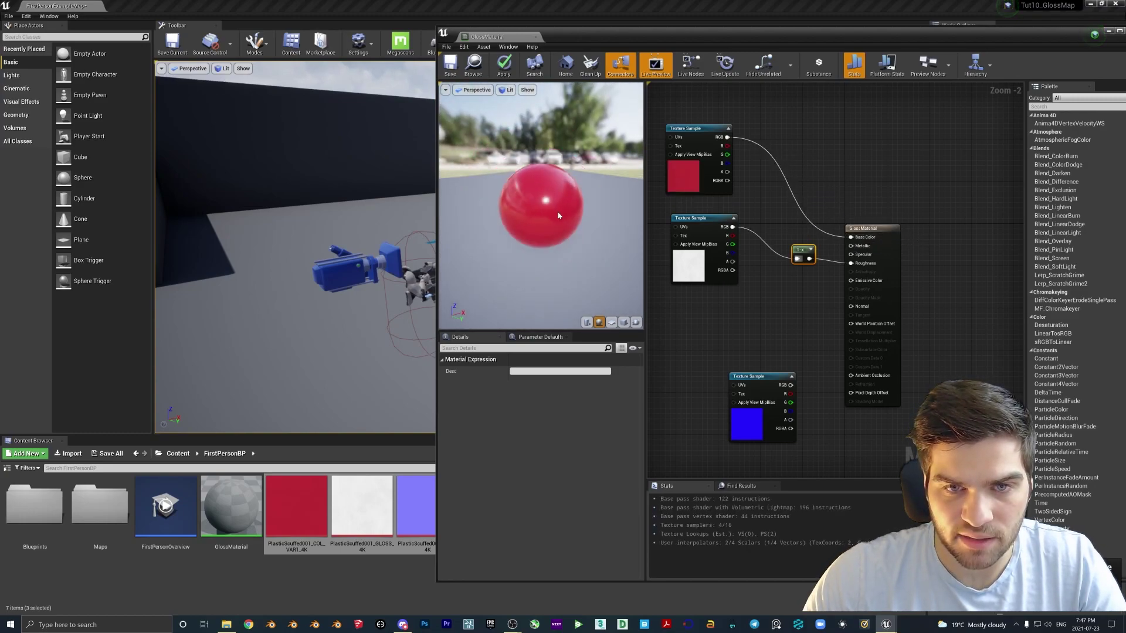
pyautogui.scroll(5, 560, 211)
pyautogui.scroll(-3, 562, 205)
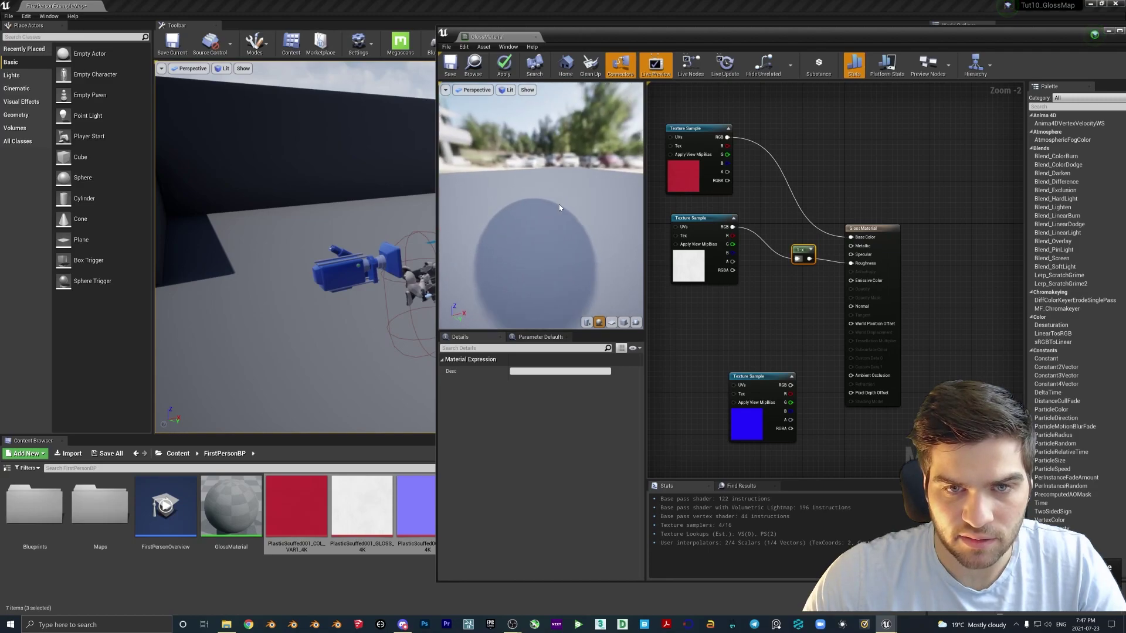
# Maximize the material editor window and enlarge its preview viewport in width and height for a close view of the sphere
pyautogui.moveTo(733, 37); pyautogui.dragTo(701, 5)
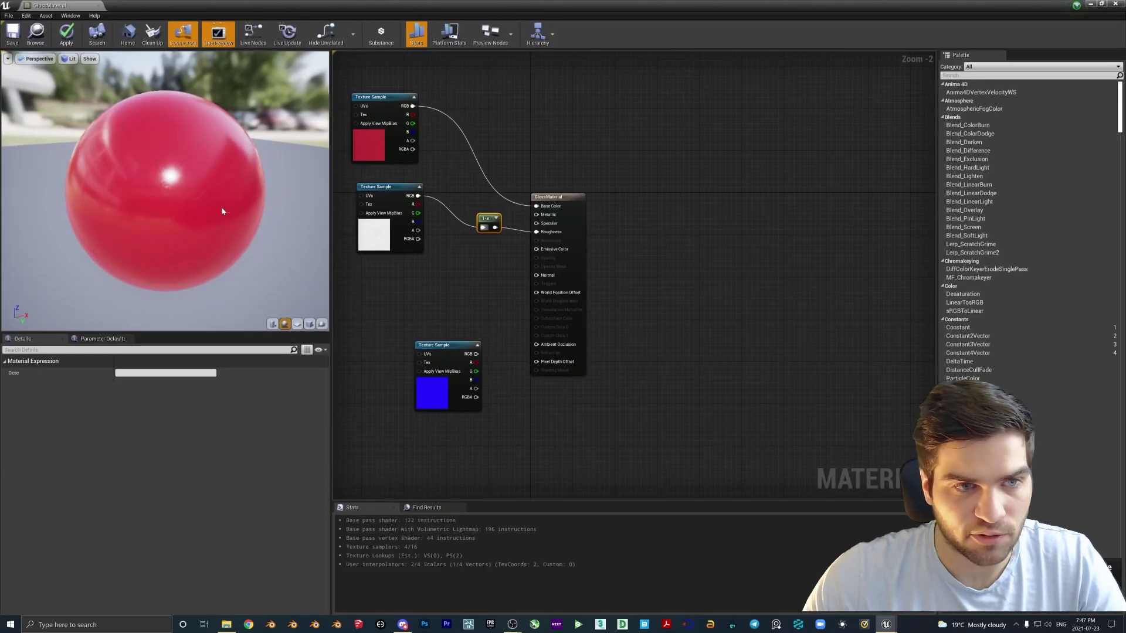
pyautogui.scroll(5, 221, 210)
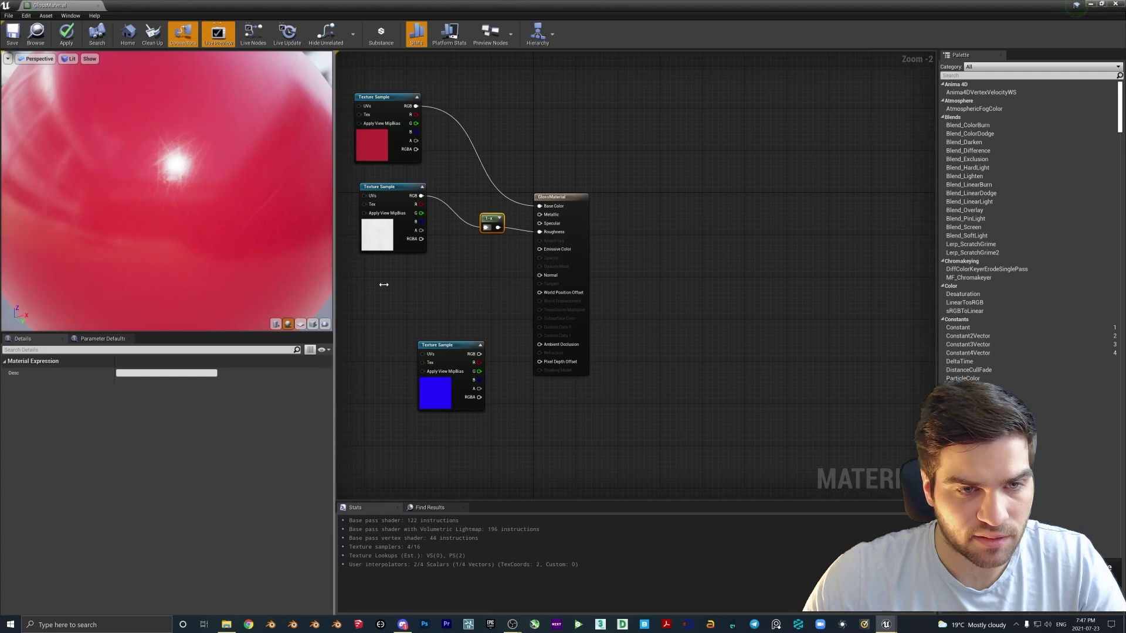
pyautogui.moveTo(331, 286); pyautogui.dragTo(486, 286)
pyautogui.moveTo(344, 333); pyautogui.dragTo(344, 510)
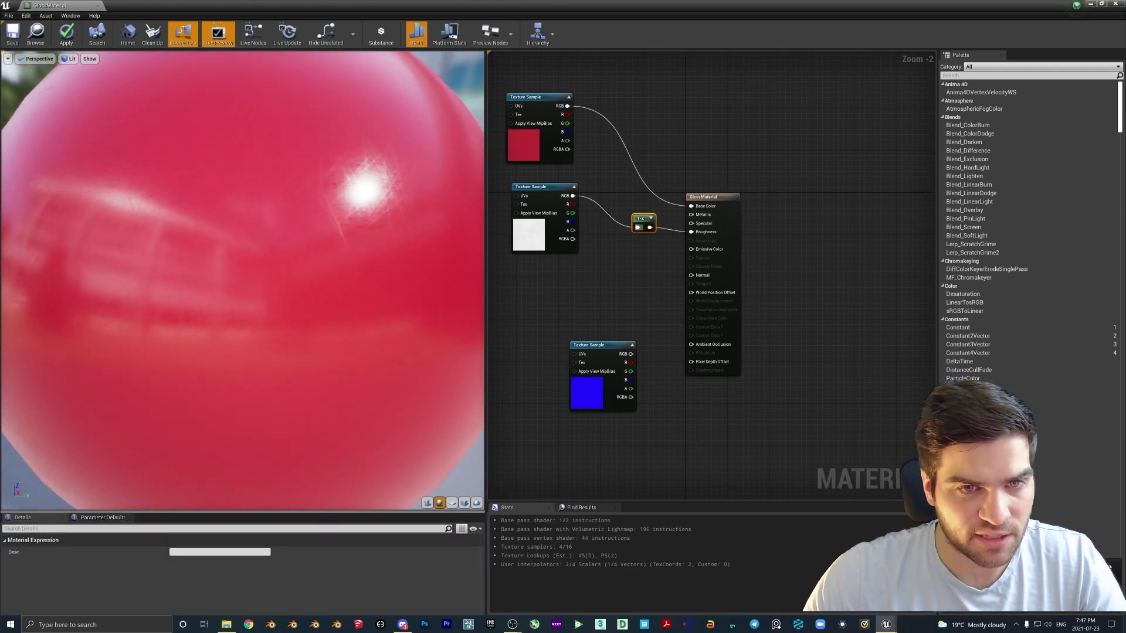
# Align the blue normal map's Texture Sample under the other two, connect its RGB output to Normal, and inspect the preview sphere
pyautogui.moveTo(592, 345); pyautogui.dragTo(693, 275)
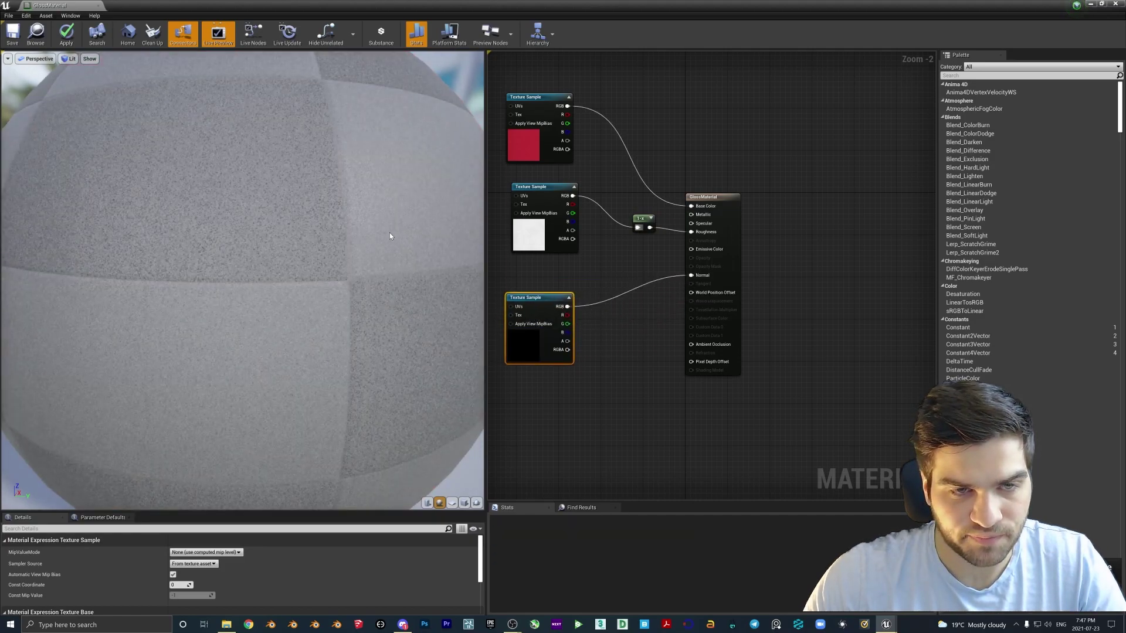
pyautogui.moveTo(358, 238); pyautogui.dragTo(384, 206)
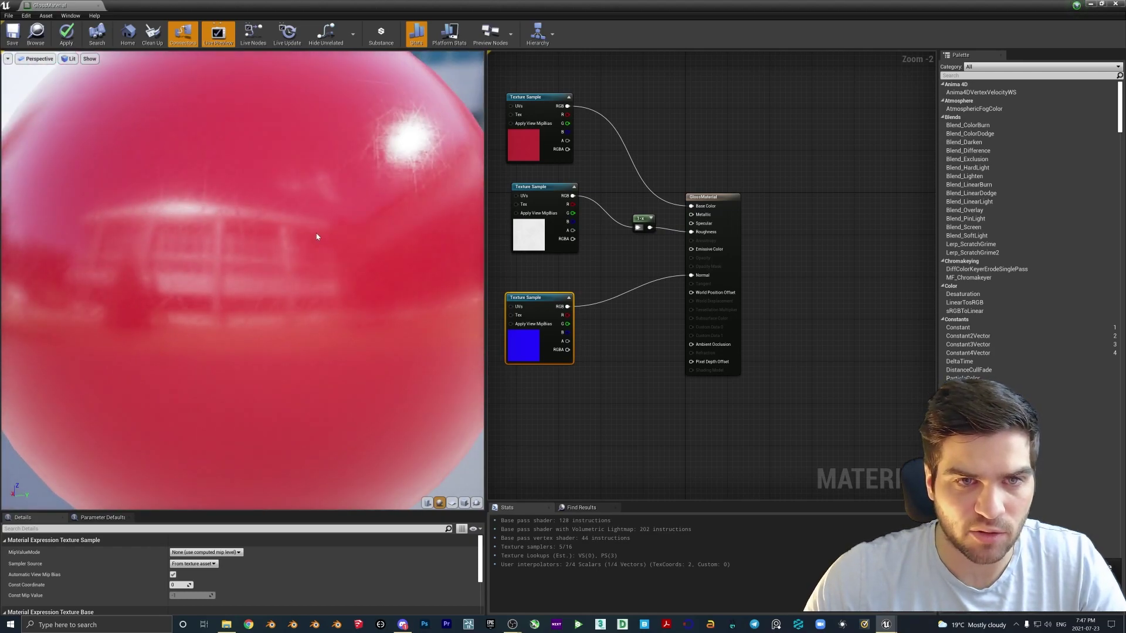
pyautogui.scroll(-6, 311, 238)
pyautogui.moveTo(290, 241)
pyautogui.mouseDown()
pyautogui.moveTo(416, 258)
pyautogui.moveTo(223, 230)
pyautogui.moveTo(199, 241)
pyautogui.moveTo(306, 228)
pyautogui.mouseUp()
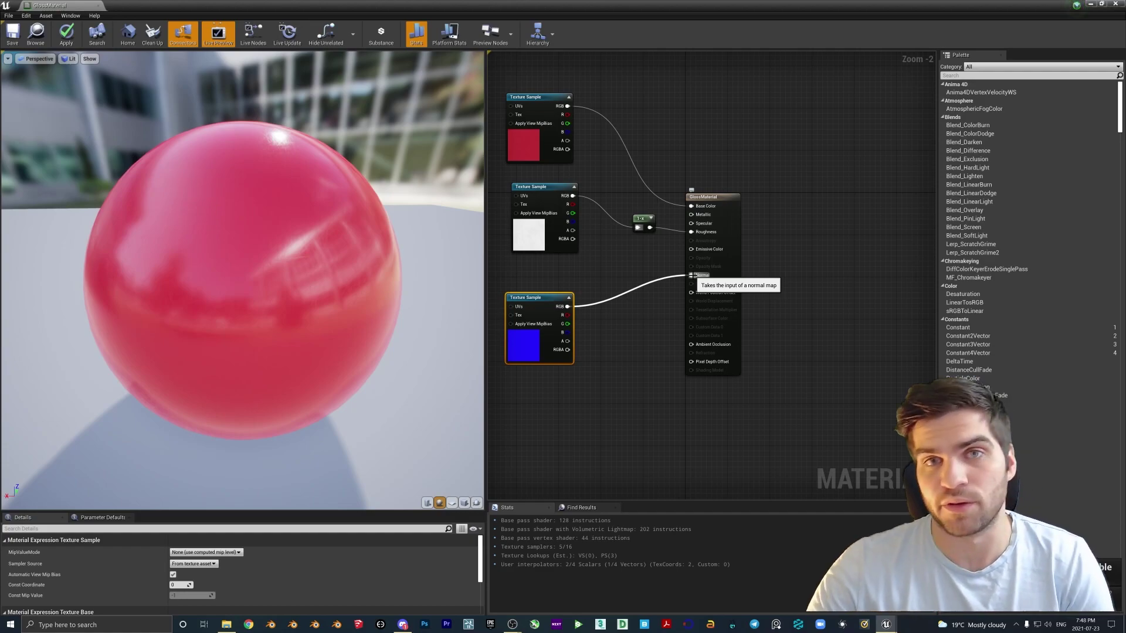
pyautogui.click(512, 625)
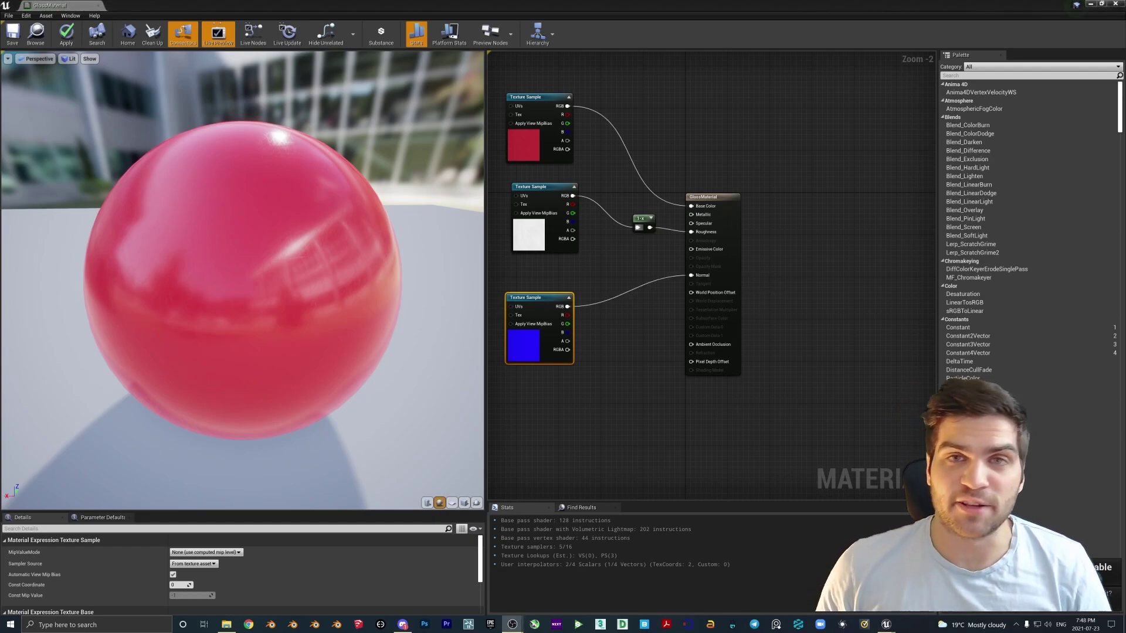